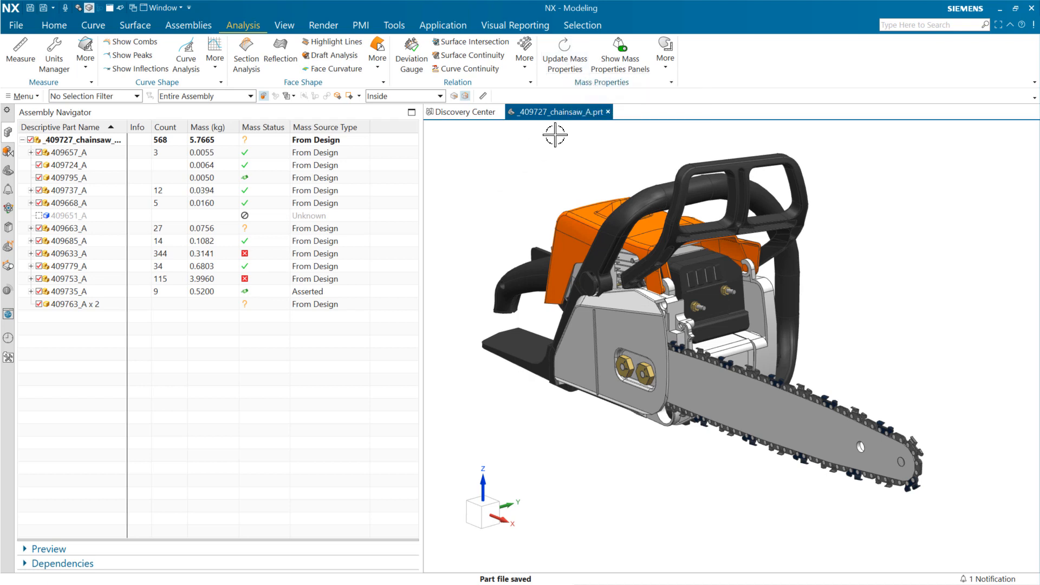
- Turn on the Mass Properties panel and check component 409724_A's mass properties and configuration context
{"action": "left_click", "coordinate": [622, 65]}
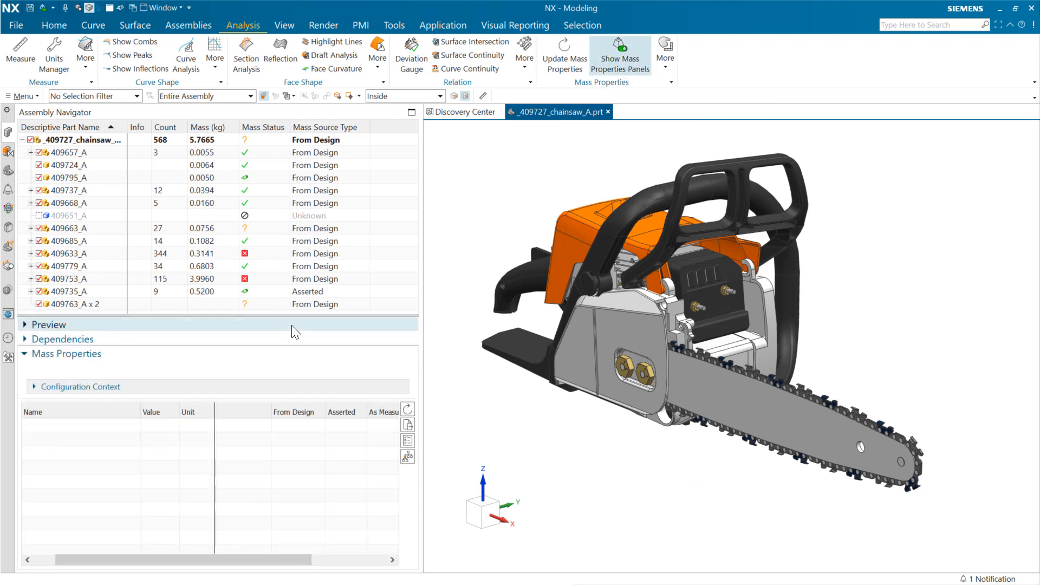
{"action": "left_click", "coordinate": [85, 167]}
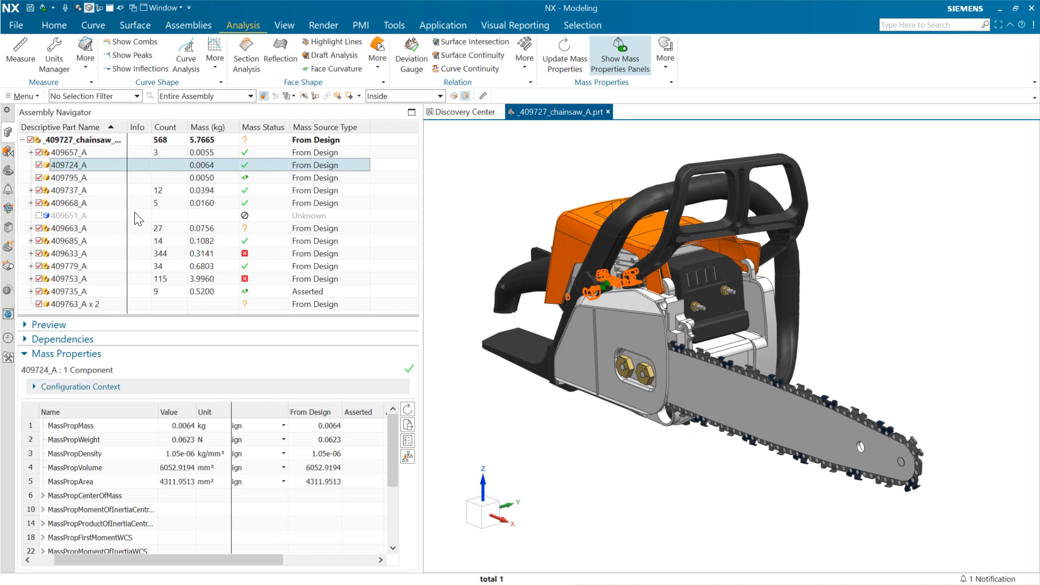
{"action": "left_click", "coordinate": [96, 387]}
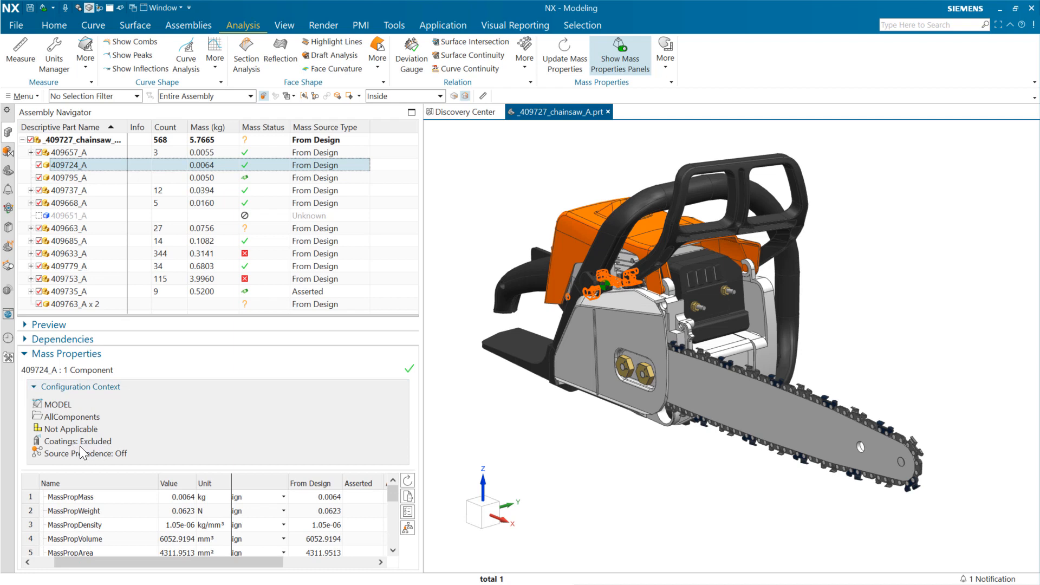
{"action": "left_click", "coordinate": [77, 388]}
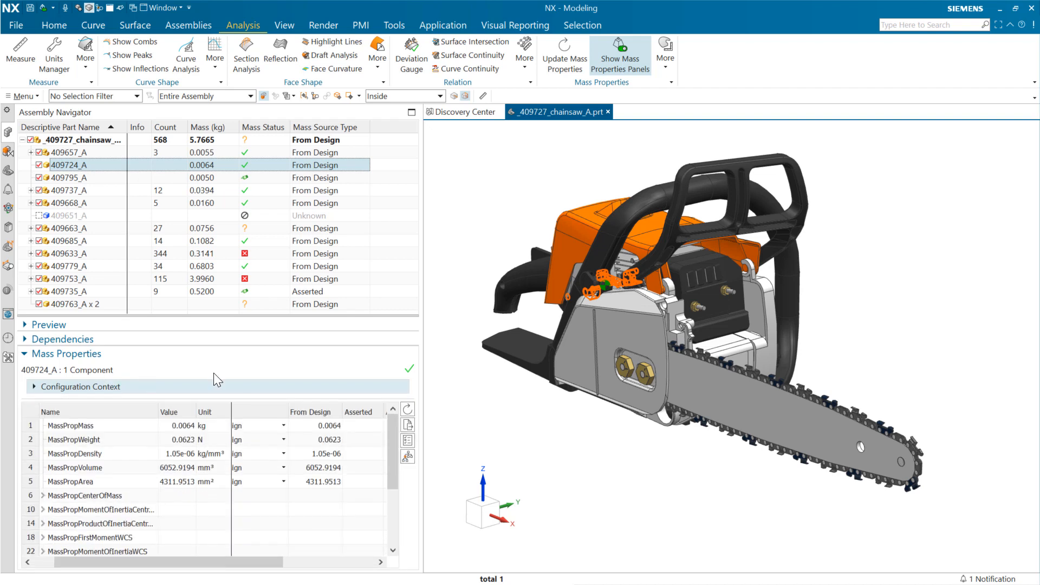
- Compare the mass properties and their sources for components 409657_A, 409724_A, 409795_A and 409737_A
{"action": "left_click", "coordinate": [131, 152]}
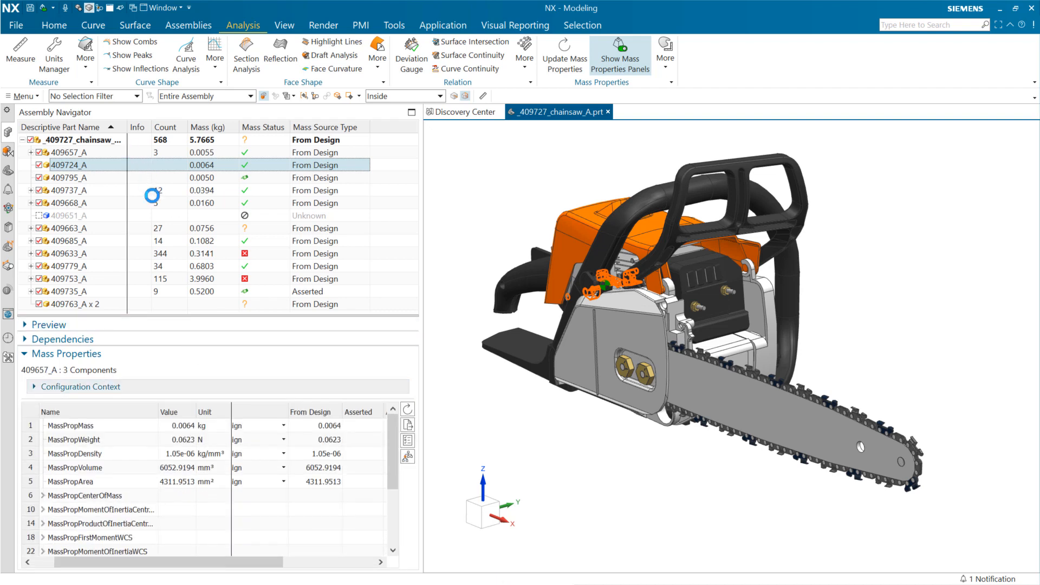
{"action": "left_click", "coordinate": [145, 189]}
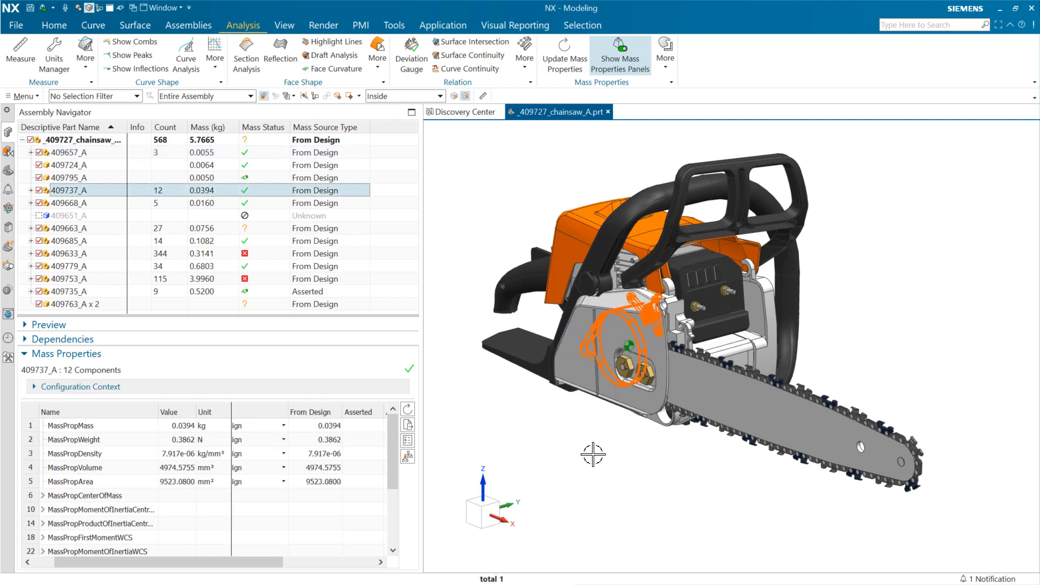
{"action": "left_click", "coordinate": [163, 177]}
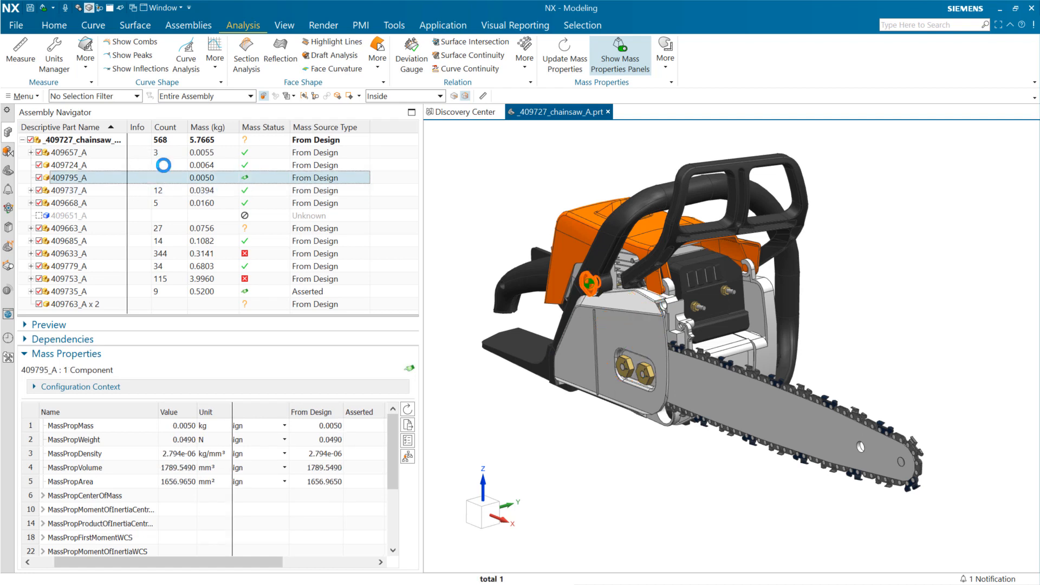
{"action": "left_click", "coordinate": [163, 165]}
{"action": "left_click", "coordinate": [167, 152]}
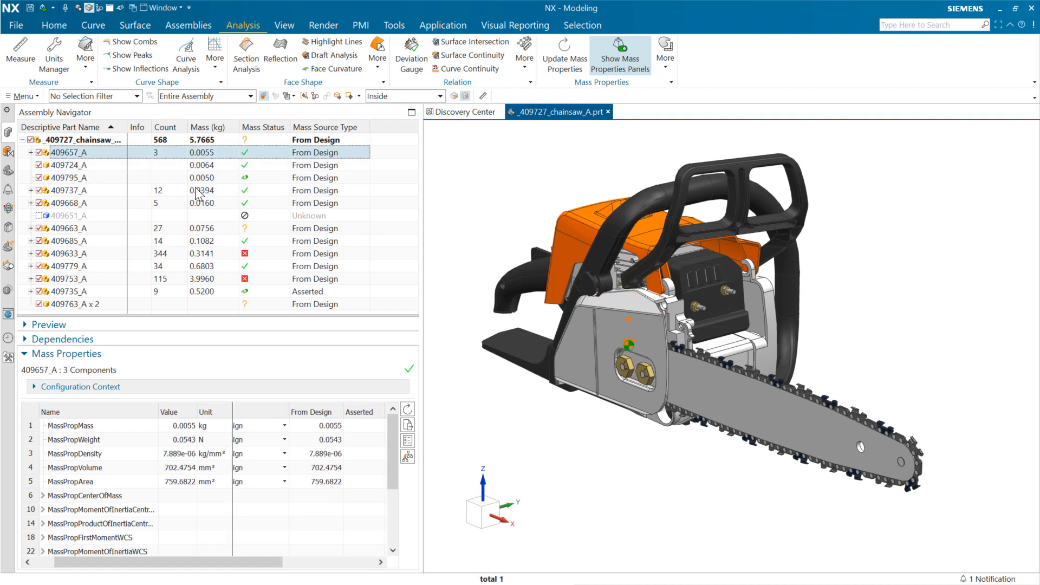
{"action": "left_click", "coordinate": [170, 140]}
{"action": "left_click", "coordinate": [173, 193]}
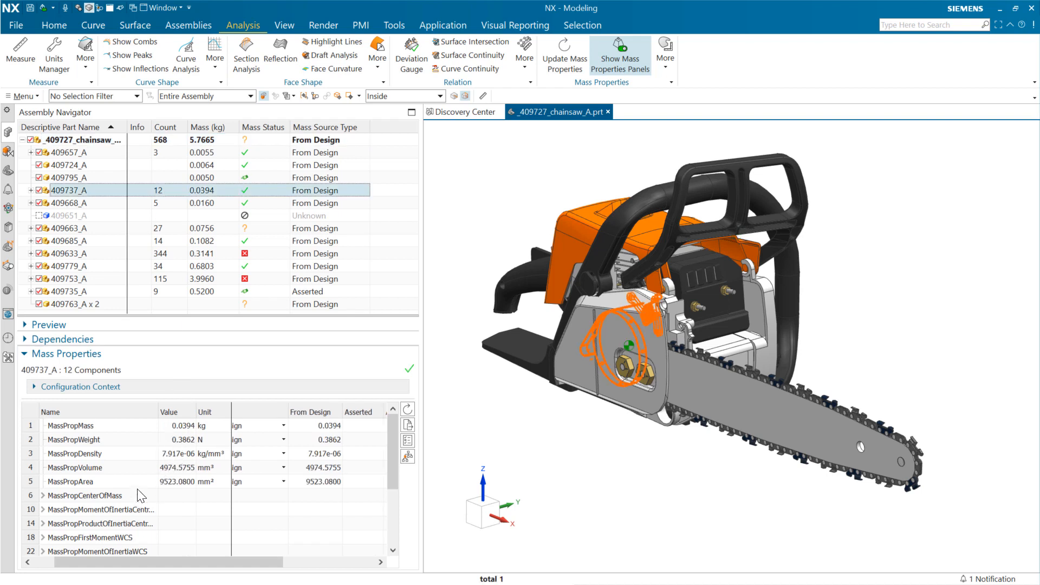
{"action": "left_click_drag", "start_coordinate": [223, 562], "coordinate": [203, 562]}
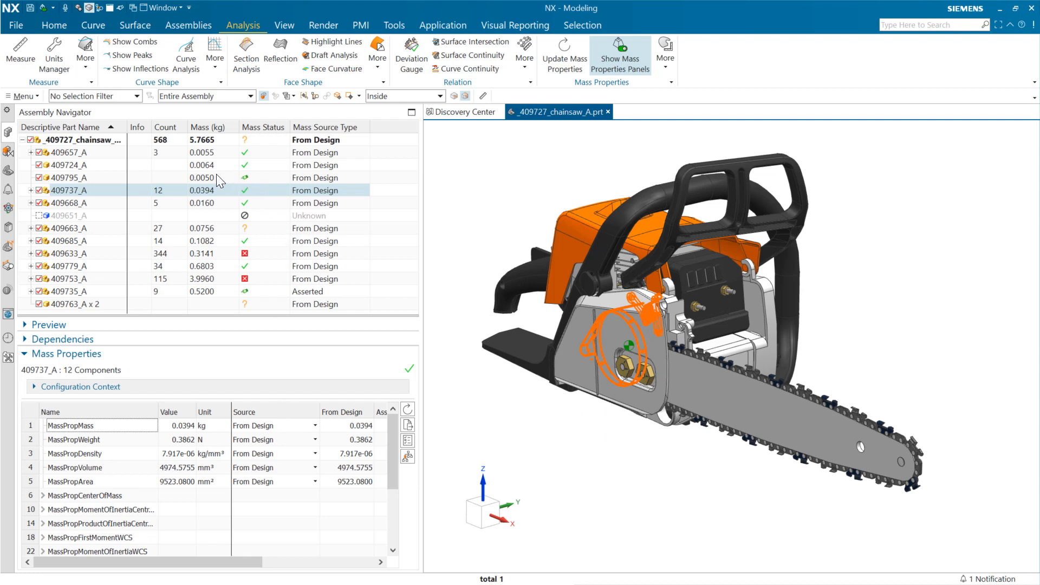
- Open component 409795_A in its own window and display its mass properties
{"action": "left_click", "coordinate": [256, 179]}
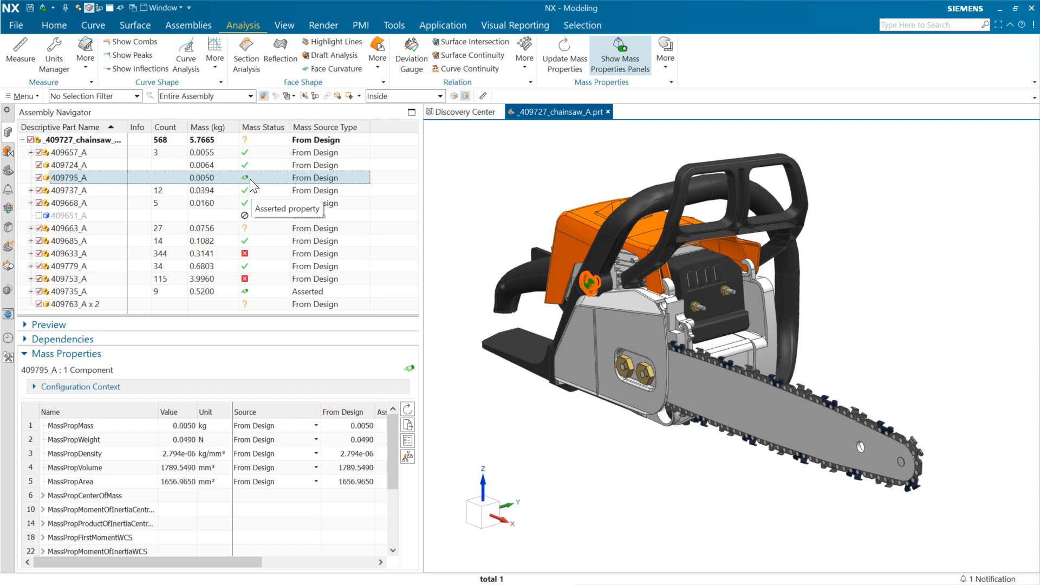
{"action": "right_click", "coordinate": [257, 181]}
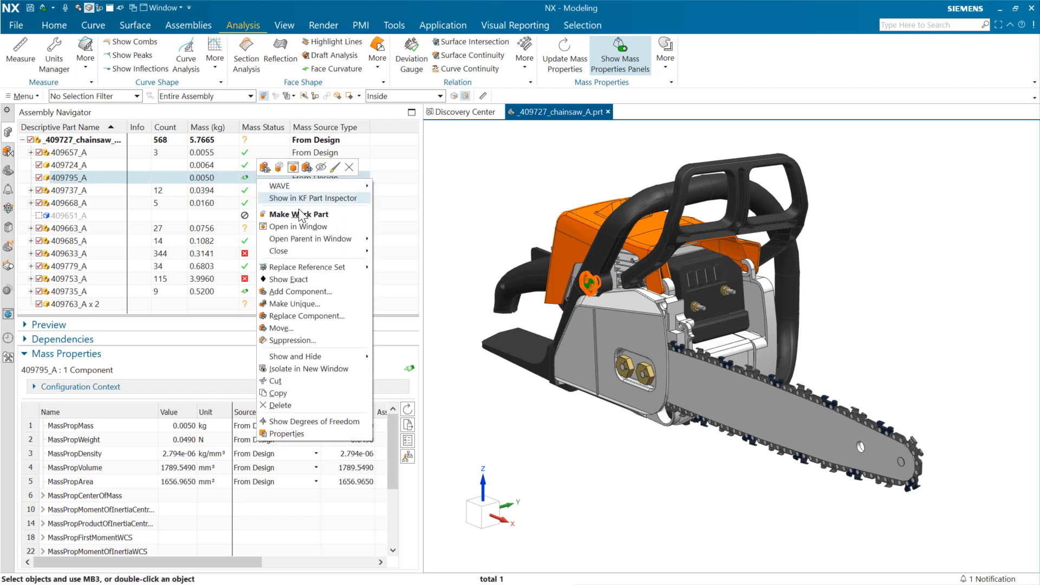
{"action": "left_click", "coordinate": [310, 227]}
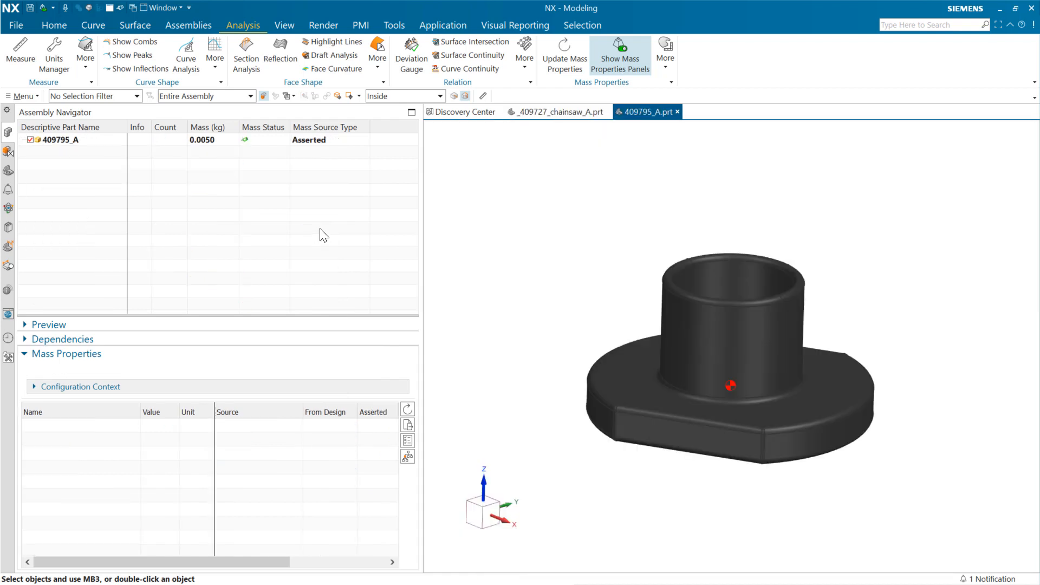
{"action": "left_click", "coordinate": [107, 144]}
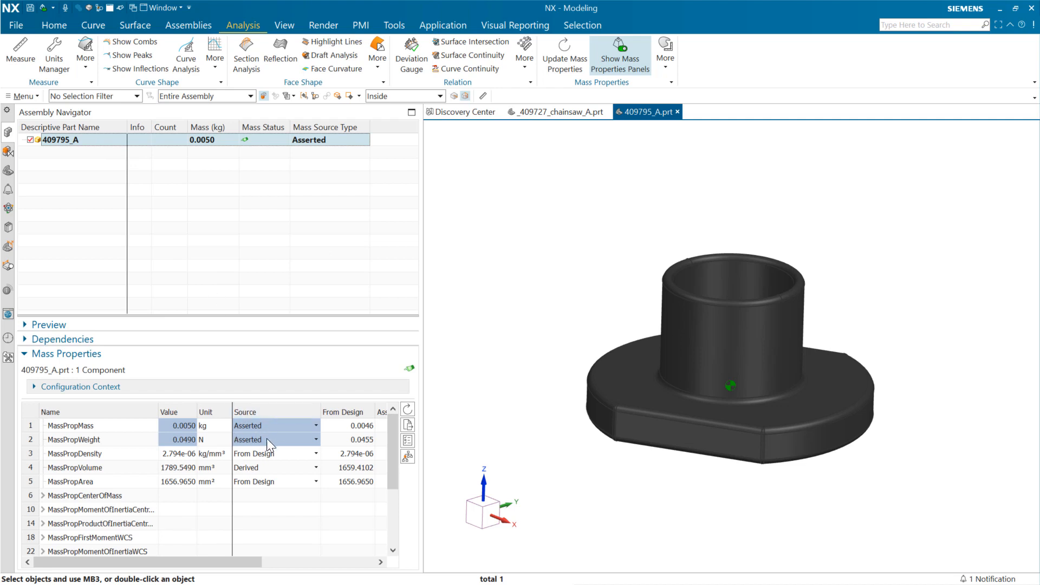
- Check the asserted values of 409795_A and switch the MassPropMass source to From Design
{"action": "left_click_drag", "start_coordinate": [250, 561], "coordinate": [294, 562]}
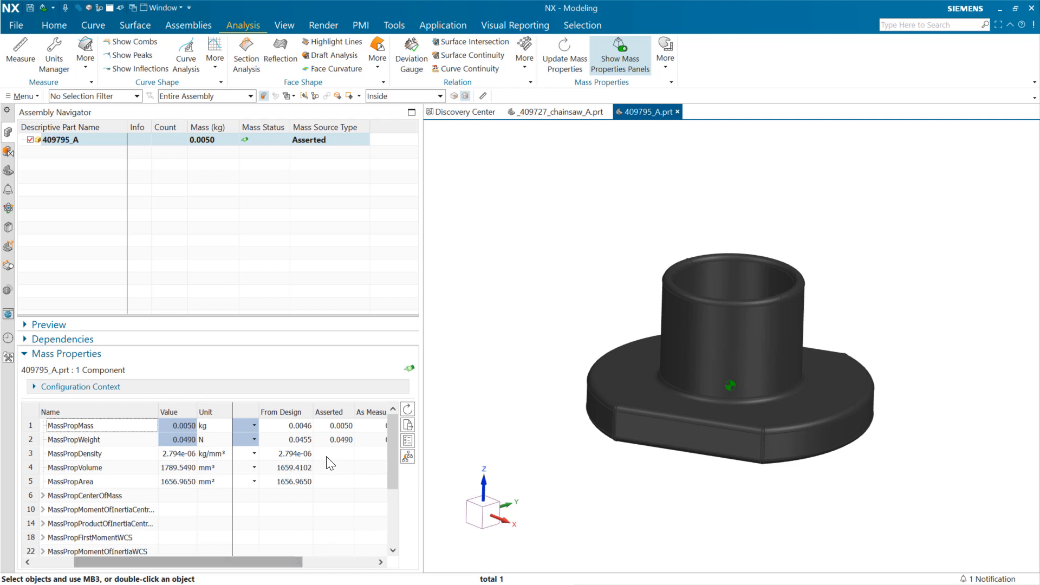
{"action": "left_click_drag", "start_coordinate": [271, 560], "coordinate": [232, 564]}
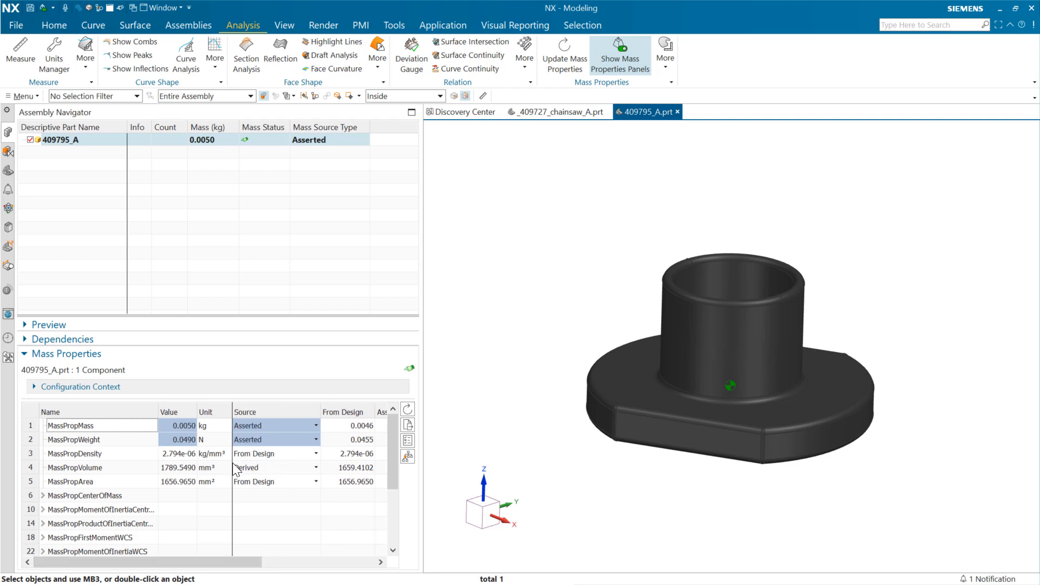
{"action": "left_click", "coordinate": [316, 426]}
{"action": "left_click", "coordinate": [250, 433]}
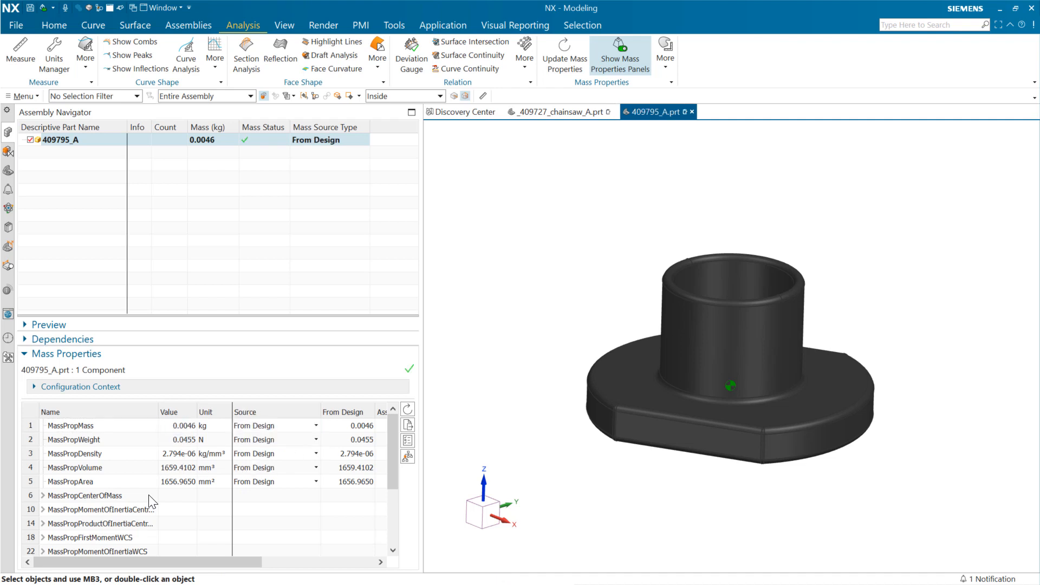
- Expand the centroidal moments of inertia and review their XX, YY and ZZ values
{"action": "left_click", "coordinate": [44, 510]}
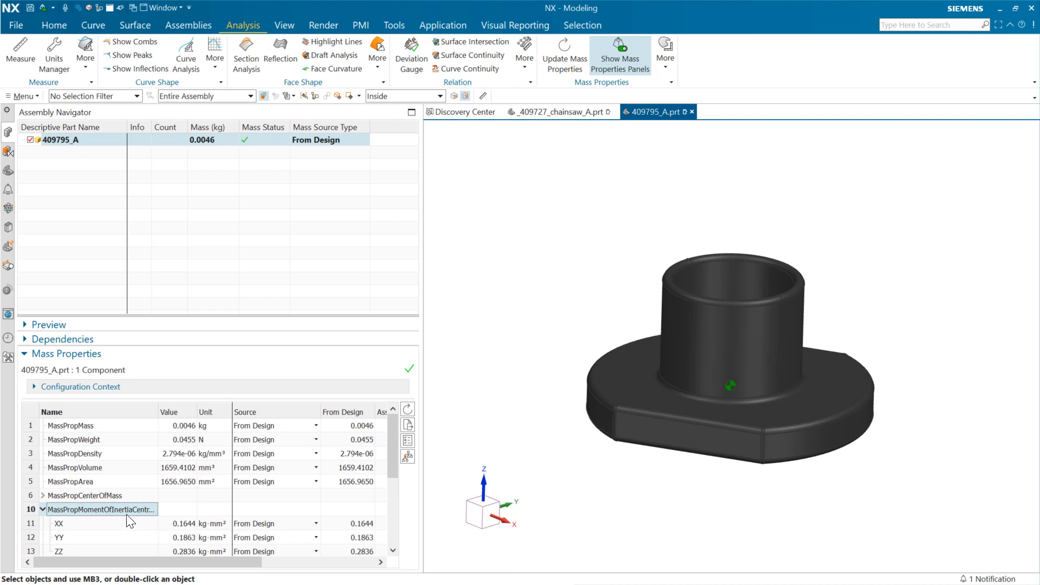
{"action": "scroll", "coordinate": [163, 537], "scroll_direction": "down", "scroll_amount": 1}
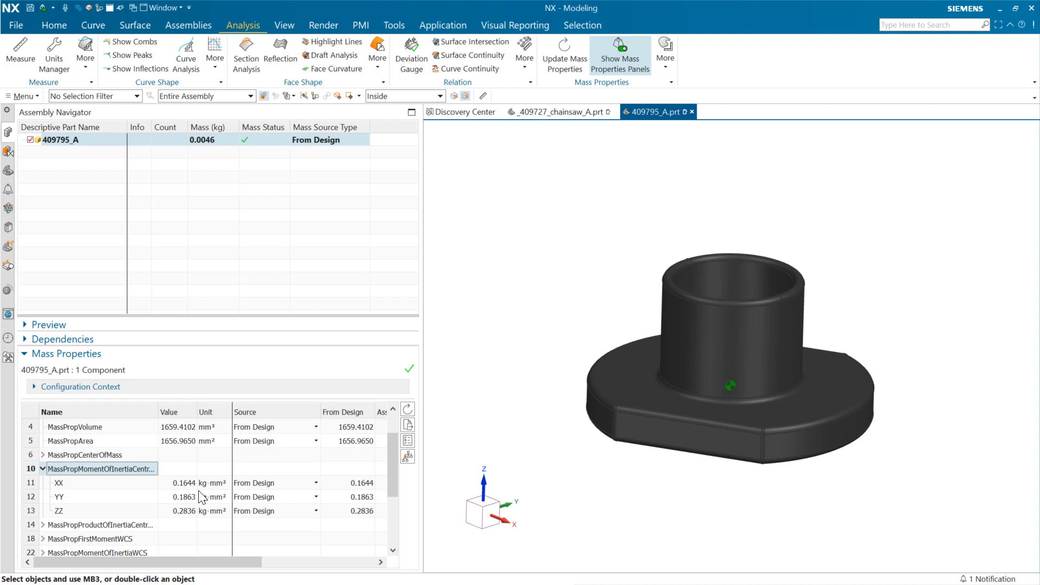
{"action": "scroll", "coordinate": [317, 487], "scroll_direction": "up", "scroll_amount": 1}
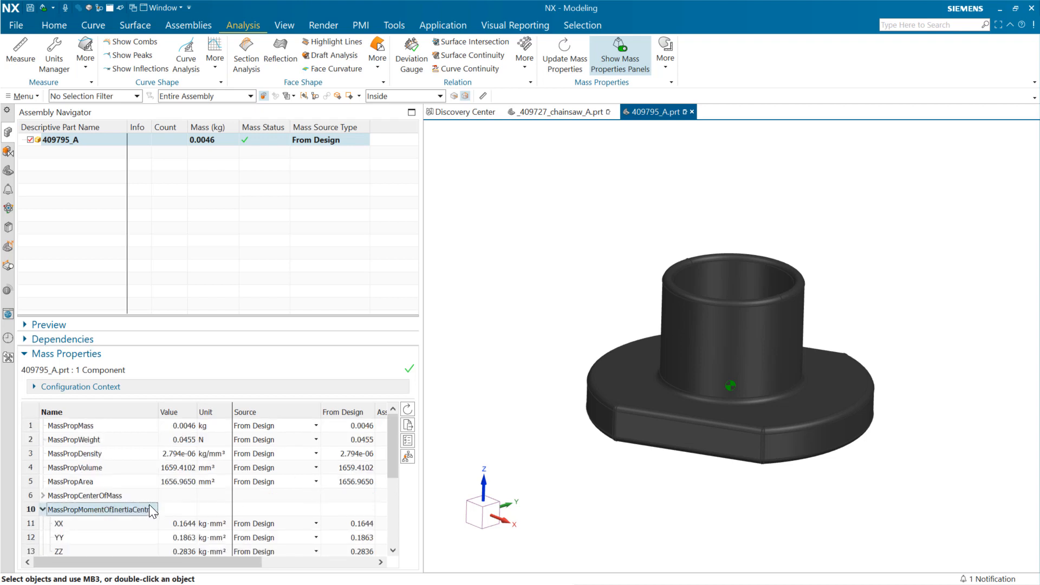
- Set the MassPropMass source of 409795_A to Asserted
{"action": "left_click", "coordinate": [317, 426]}
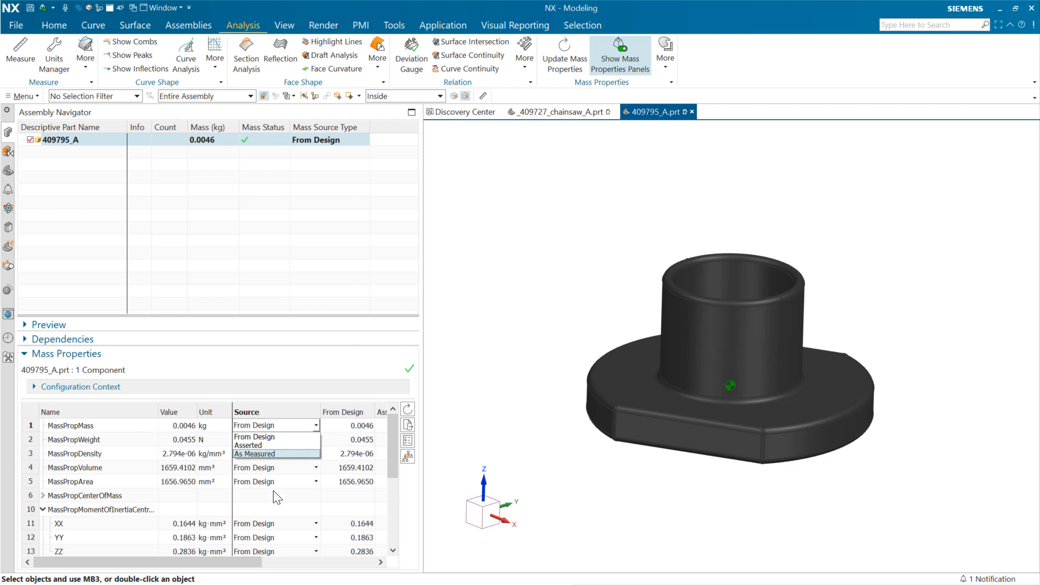
{"action": "left_click", "coordinate": [265, 446]}
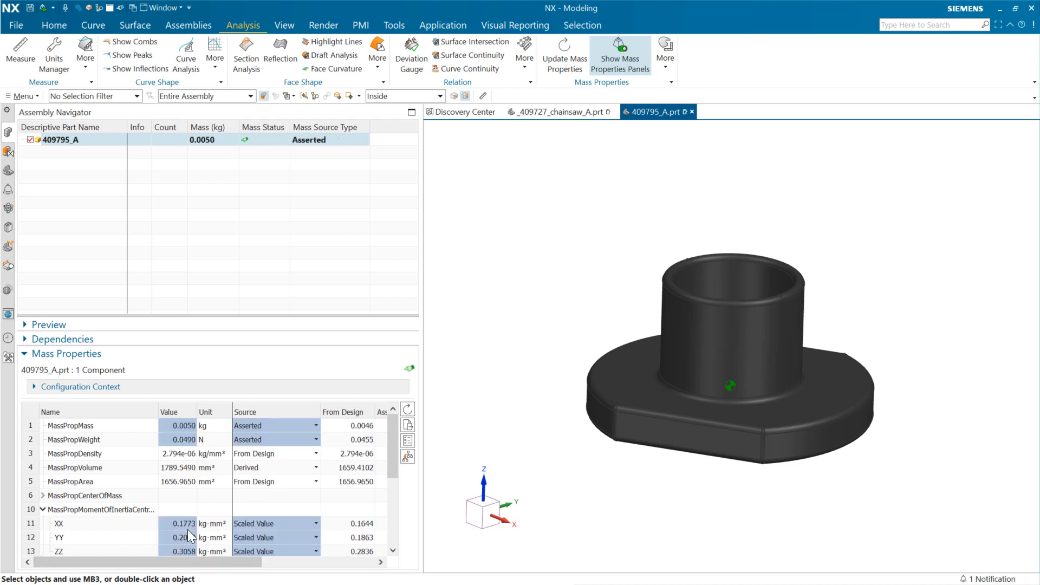
{"action": "left_click", "coordinate": [258, 425]}
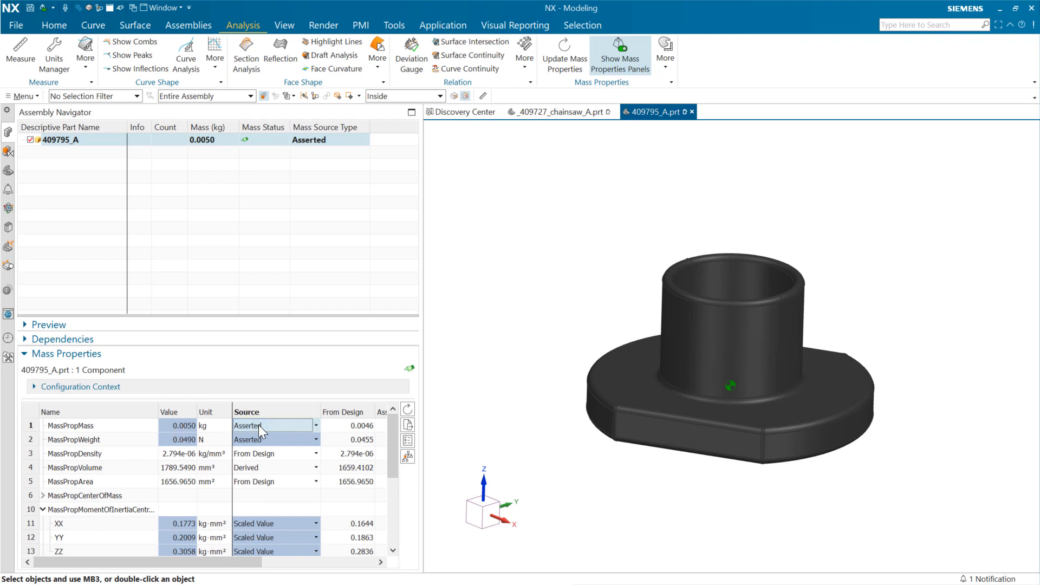
{"action": "left_click", "coordinate": [317, 425]}
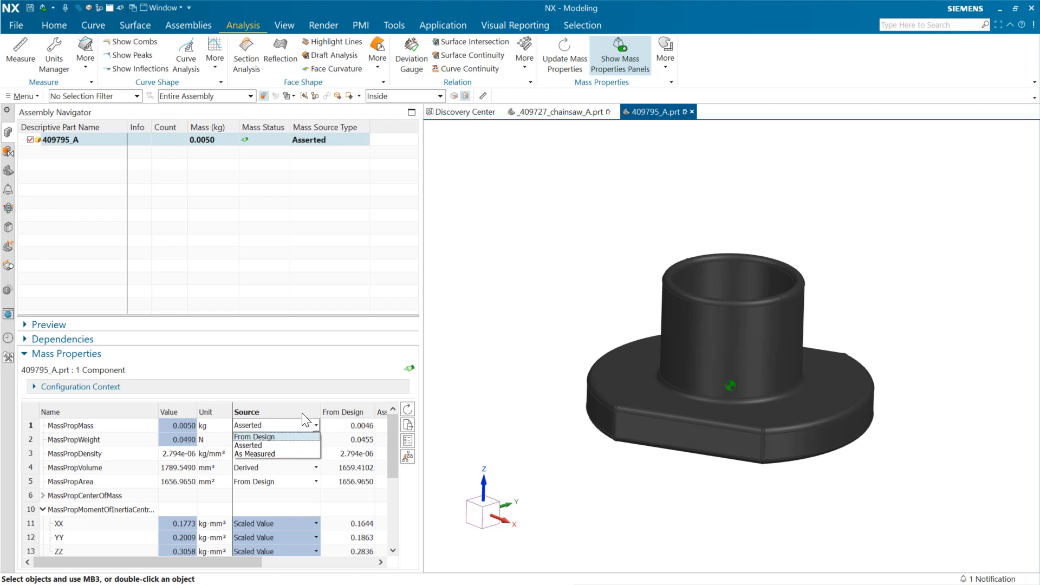
{"action": "left_click", "coordinate": [301, 413]}
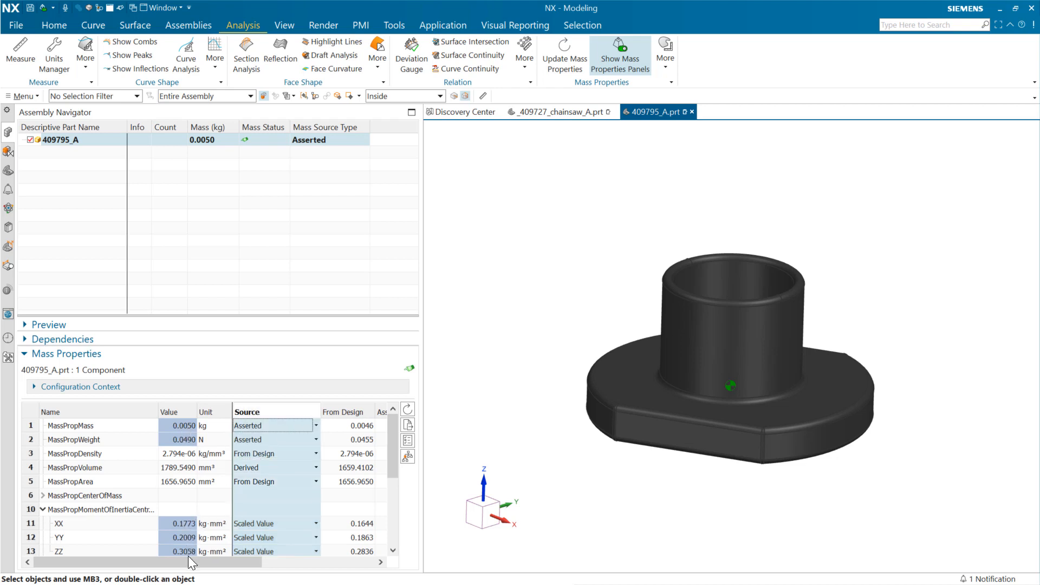
- Set the asserted MassPropMass value of 409795_A to 0.01 kg
{"action": "left_click_drag", "start_coordinate": [246, 561], "coordinate": [265, 562]}
{"action": "left_click", "coordinate": [357, 428]}
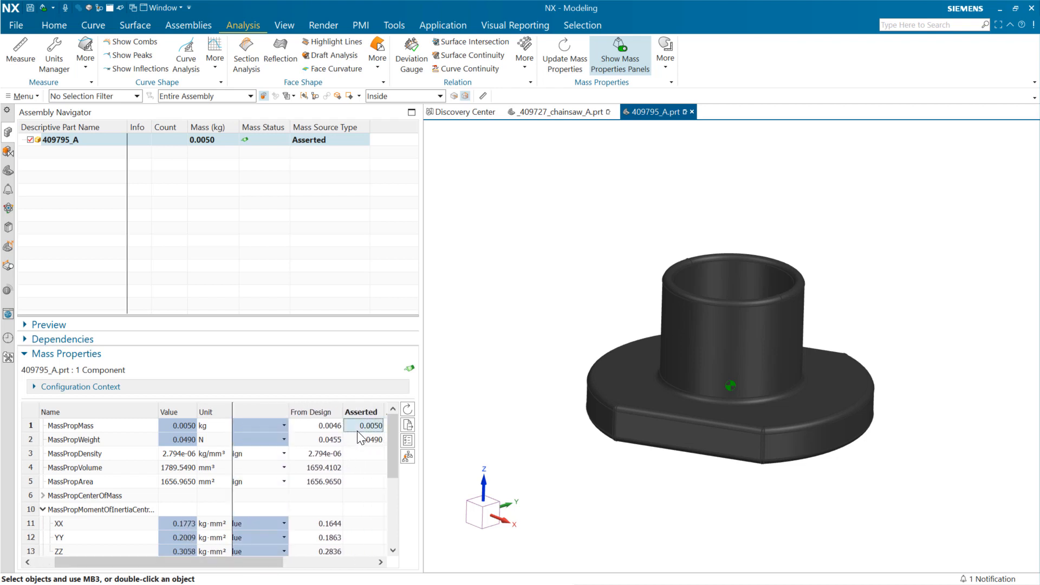
{"action": "type", "text": "0.01"}
{"action": "key", "text": "Return"}
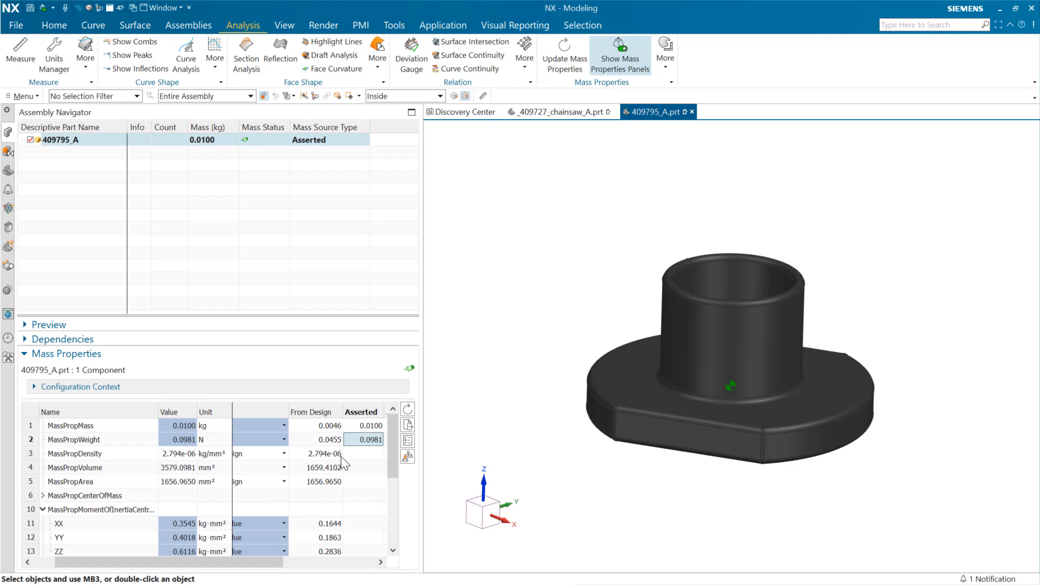
- Set the asserted MassPropMass value of 409795_A to 0.005 kg
{"action": "double_click", "coordinate": [370, 426]}
{"action": "key", "text": "Return"}
{"action": "left_click_drag", "start_coordinate": [246, 561], "coordinate": [109, 514]}
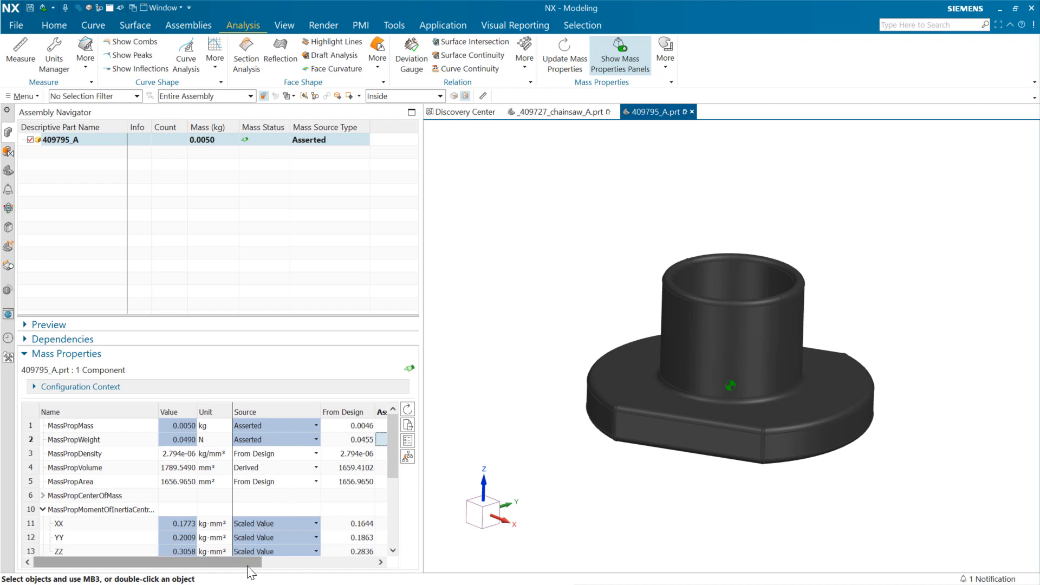
{"action": "mouse_move", "coordinate": [245, 565]}
{"action": "left_mouse_down"}
{"action": "mouse_move", "coordinate": [279, 561]}
{"action": "mouse_move", "coordinate": [265, 559]}
{"action": "left_mouse_up"}
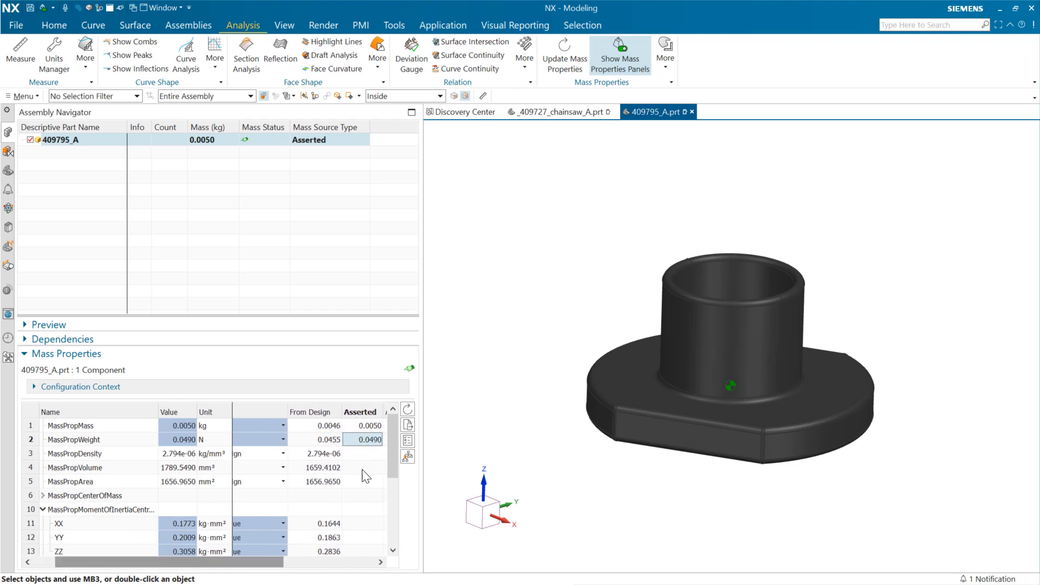
{"action": "left_click", "coordinate": [363, 428]}
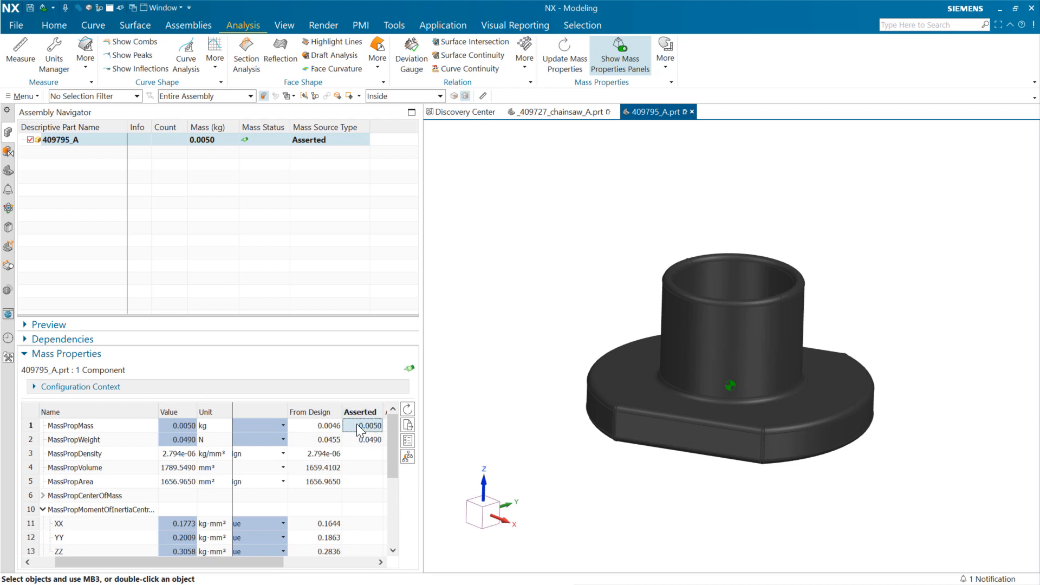
{"action": "double_click", "coordinate": [362, 430]}
{"action": "left_click", "coordinate": [352, 427]}
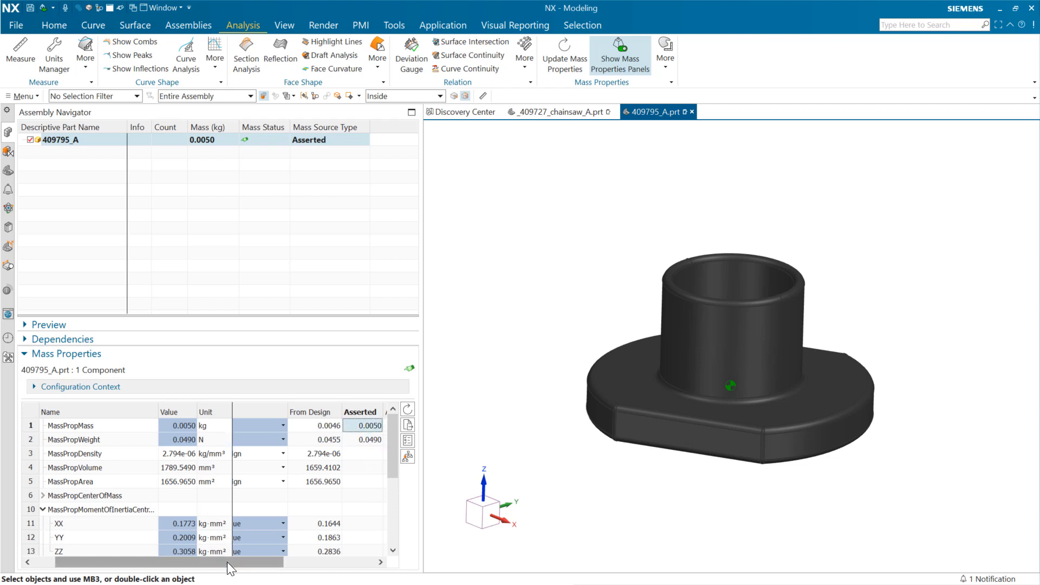
{"action": "left_click_drag", "start_coordinate": [231, 564], "coordinate": [184, 573]}
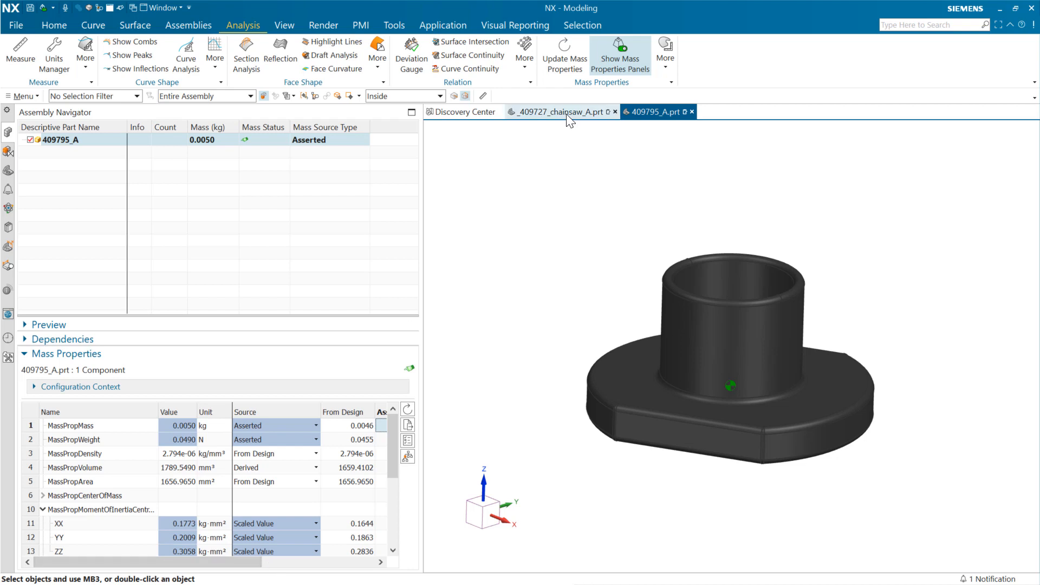
- Close the 409795_A part window and update the mass properties of the whole chainsaw assembly
{"action": "left_click", "coordinate": [693, 112]}
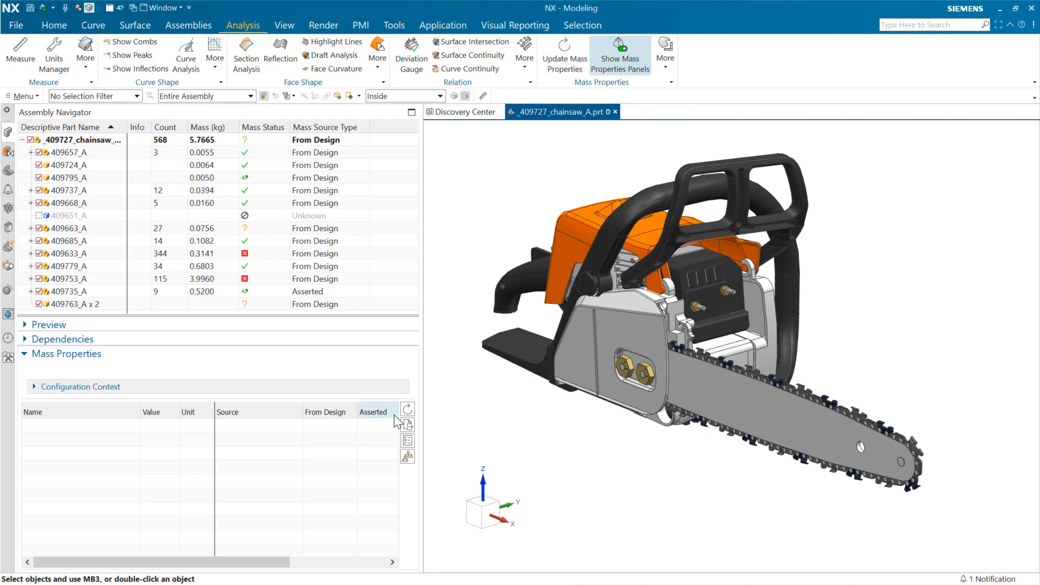
{"action": "left_click", "coordinate": [412, 409]}
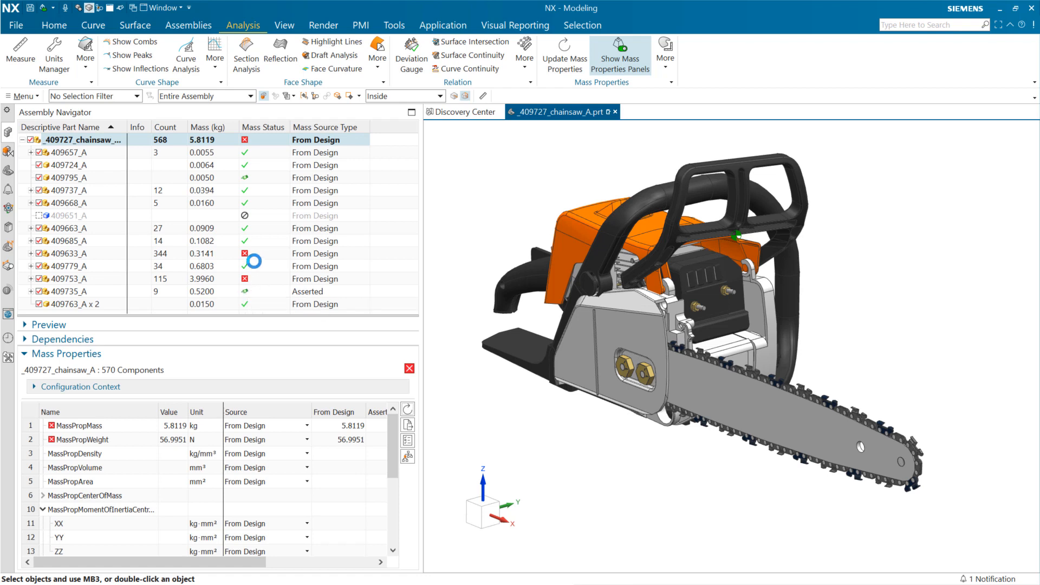
- Inspect the mass properties of subassemblies 409633_A and 409753_A, and expand 409753_A to show its components
{"action": "left_click", "coordinate": [252, 278]}
{"action": "left_click", "coordinate": [255, 252]}
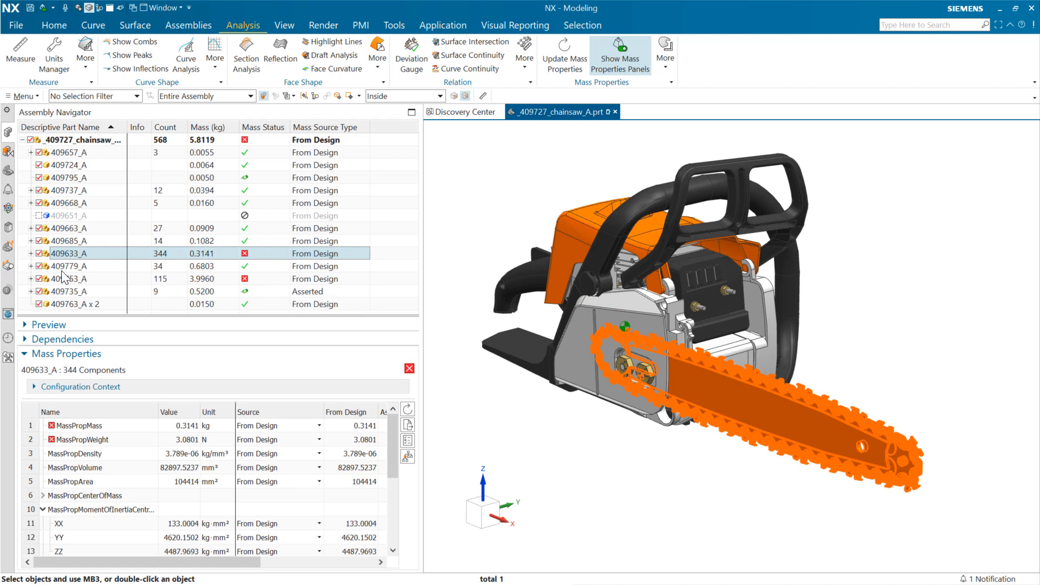
{"action": "left_click", "coordinate": [53, 279]}
{"action": "left_click", "coordinate": [30, 278]}
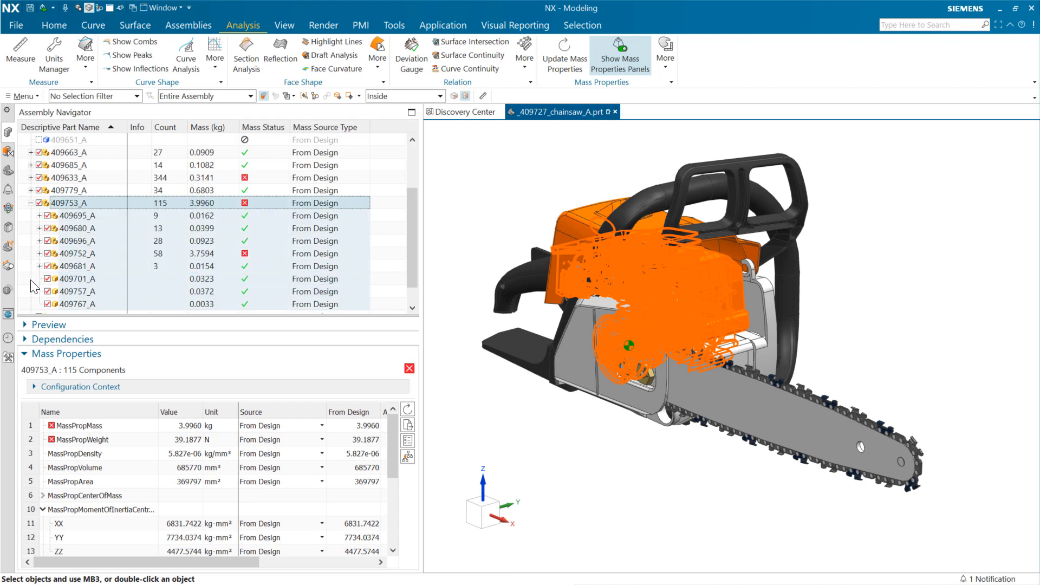
- Expand 409752_A and 409756_A, check the mass status of component 409664_A, and open that part in its own window
{"action": "left_click", "coordinate": [38, 253]}
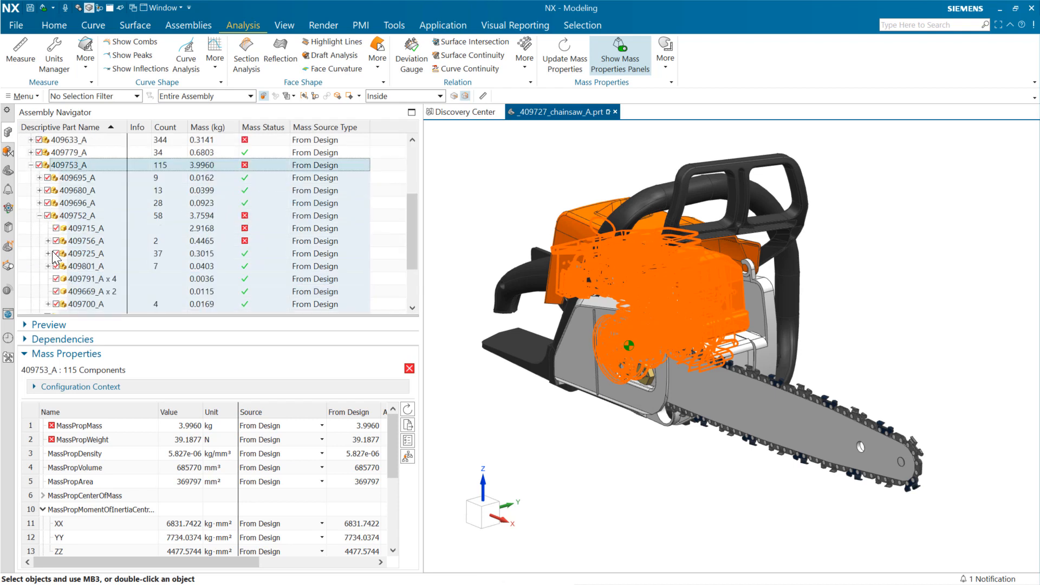
{"action": "left_click", "coordinate": [47, 240]}
{"action": "left_click", "coordinate": [84, 253]}
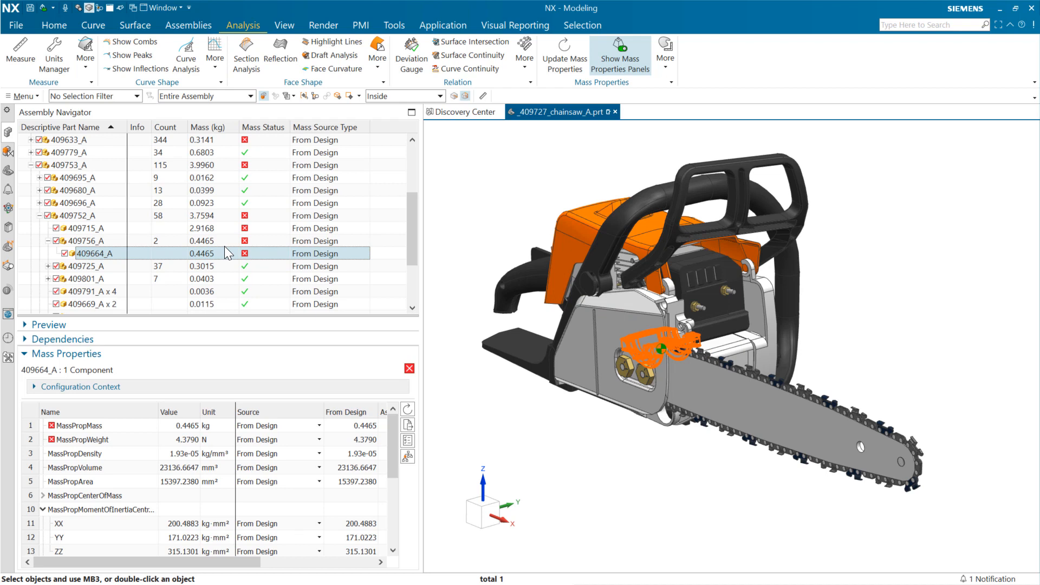
{"action": "mouse_move", "coordinate": [245, 257]}
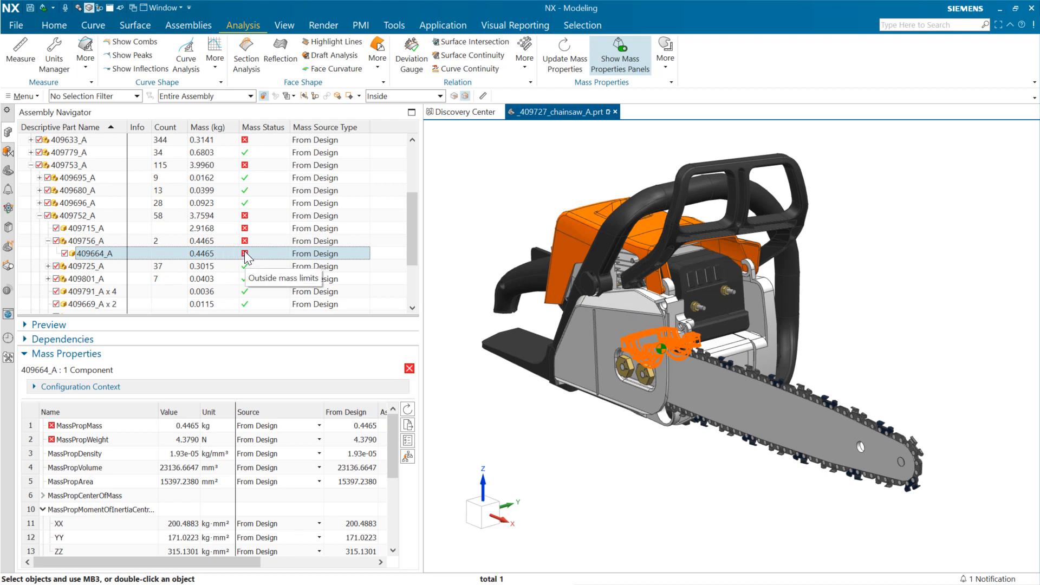
{"action": "mouse_move", "coordinate": [246, 257]}
{"action": "left_mouse_down"}
{"action": "mouse_move", "coordinate": [255, 250]}
{"action": "mouse_move", "coordinate": [236, 251]}
{"action": "left_mouse_up"}
{"action": "right_click", "coordinate": [239, 251]}
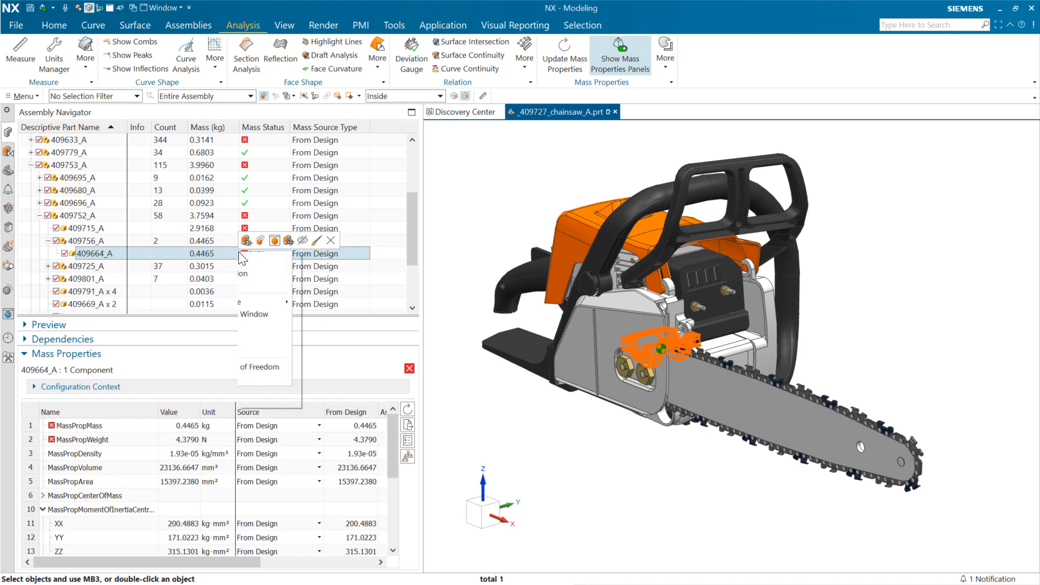
{"action": "left_click", "coordinate": [271, 304]}
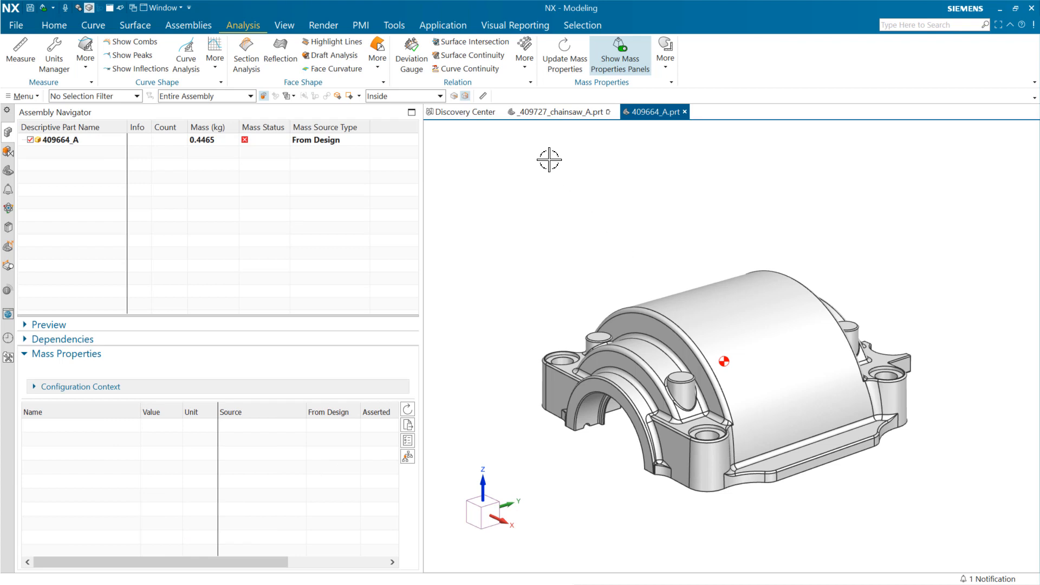
- Check which library material is assigned to the body of 409664_A without changing the assignment
{"action": "left_click", "coordinate": [394, 26]}
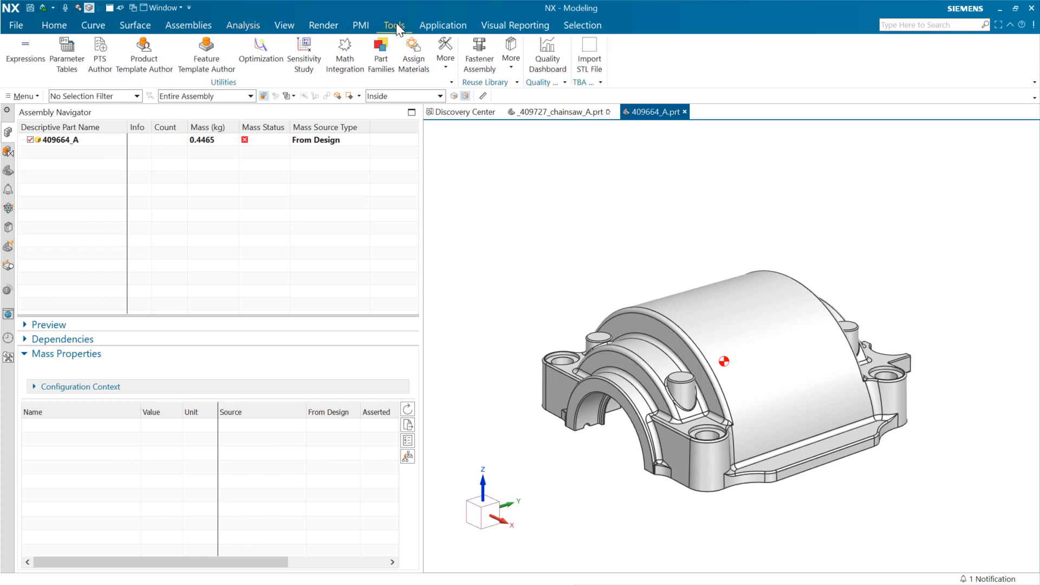
{"action": "left_click", "coordinate": [415, 60]}
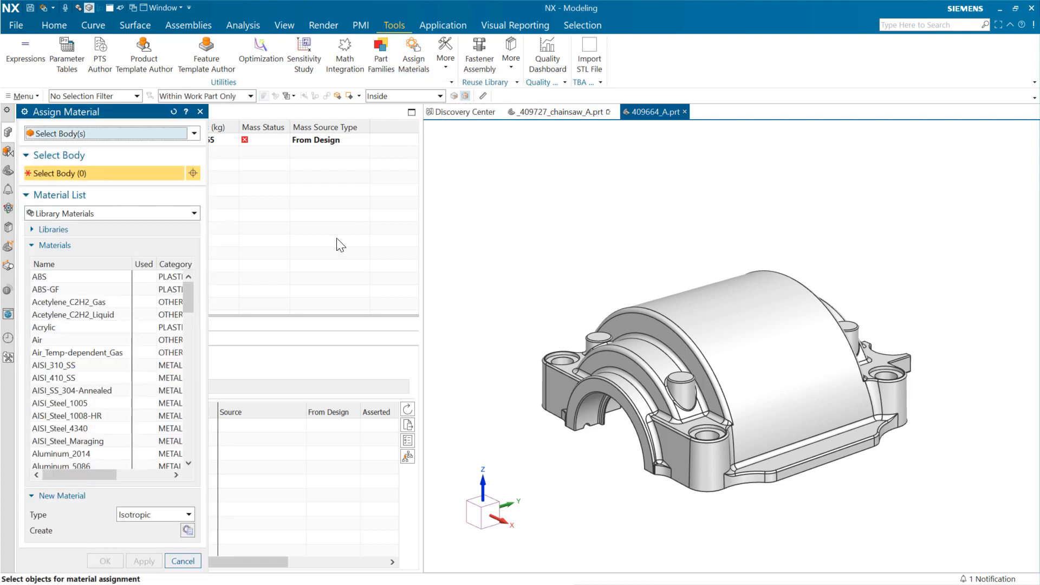
{"action": "left_click", "coordinate": [674, 325]}
{"action": "left_click_drag", "start_coordinate": [189, 301], "coordinate": [184, 458]}
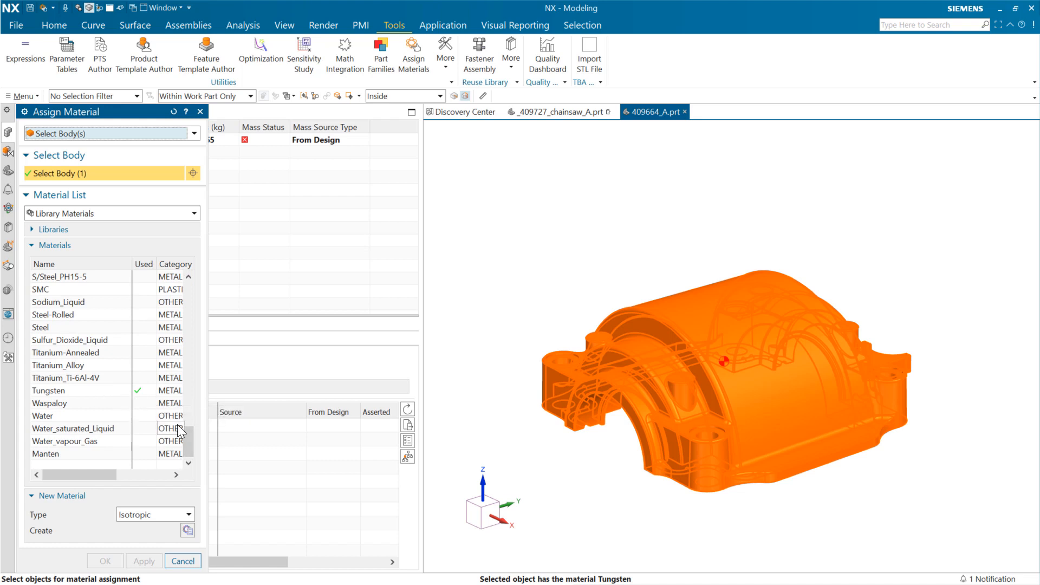
{"action": "left_click", "coordinate": [183, 561]}
- Update the mass properties of 409664_A and review its minimum and maximum mass limits
{"action": "left_click", "coordinate": [206, 141]}
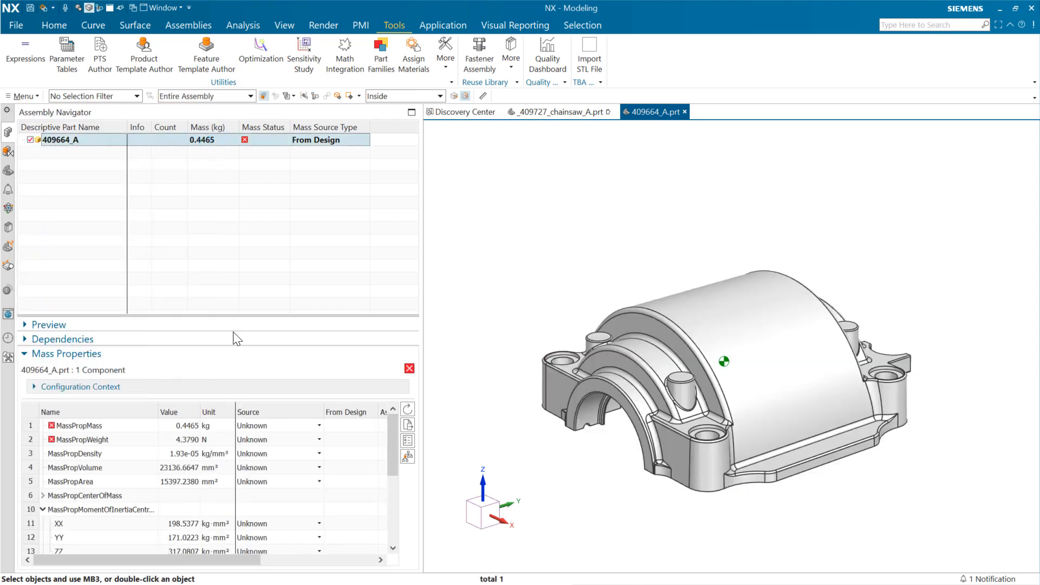
{"action": "left_click", "coordinate": [220, 560]}
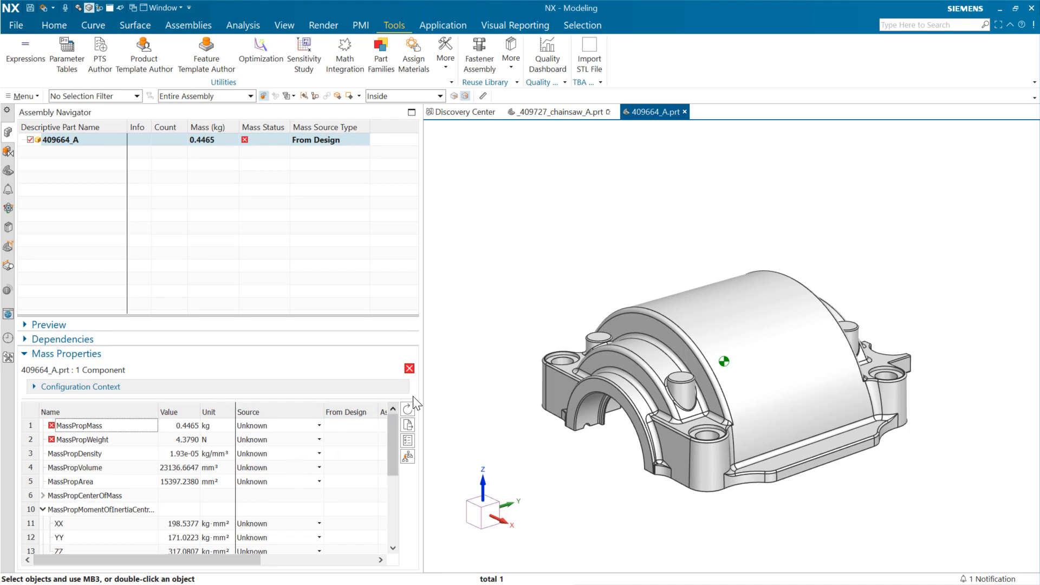
{"action": "left_click", "coordinate": [407, 410]}
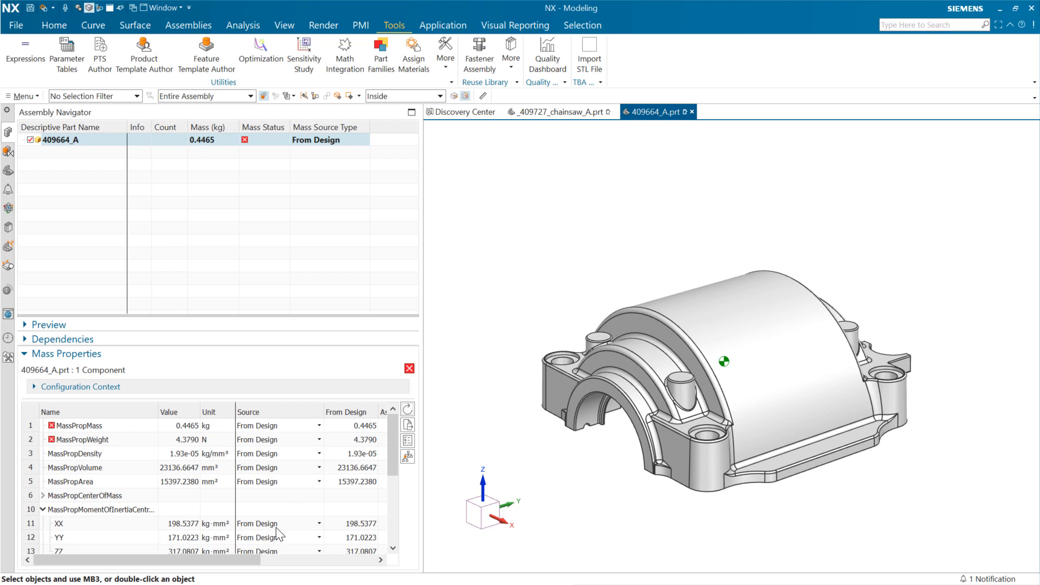
{"action": "left_click_drag", "start_coordinate": [258, 559], "coordinate": [392, 577]}
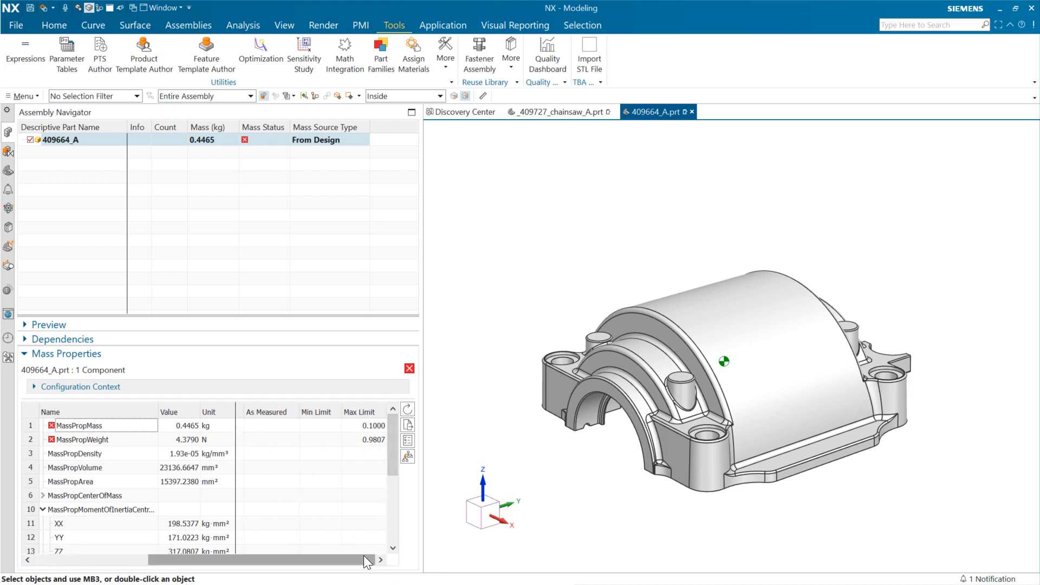
{"action": "left_click_drag", "start_coordinate": [362, 559], "coordinate": [119, 548]}
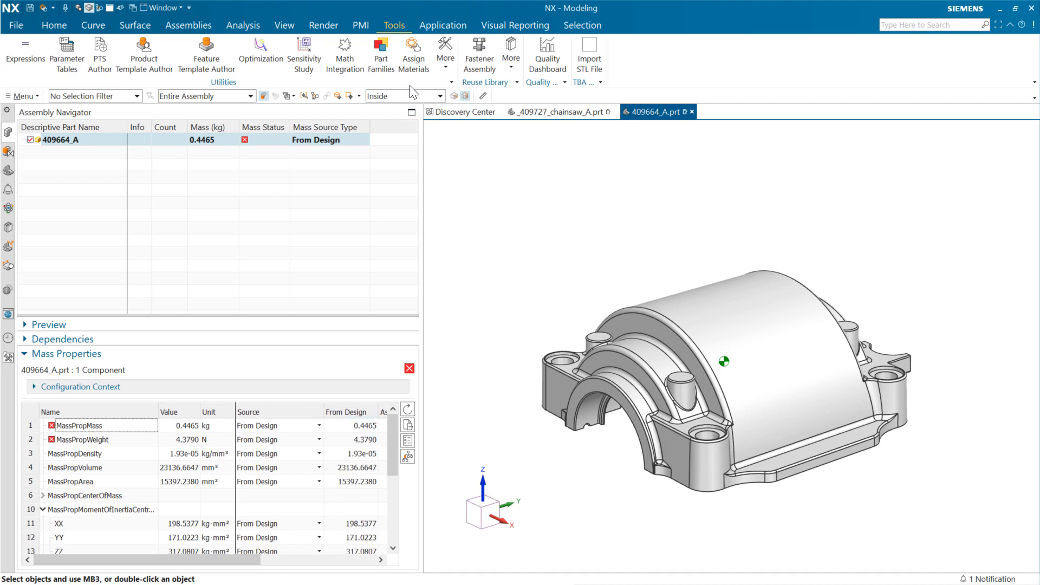
- Assign the library material Aluminum_6061 to the body of 409664_A
{"action": "left_click", "coordinate": [411, 63]}
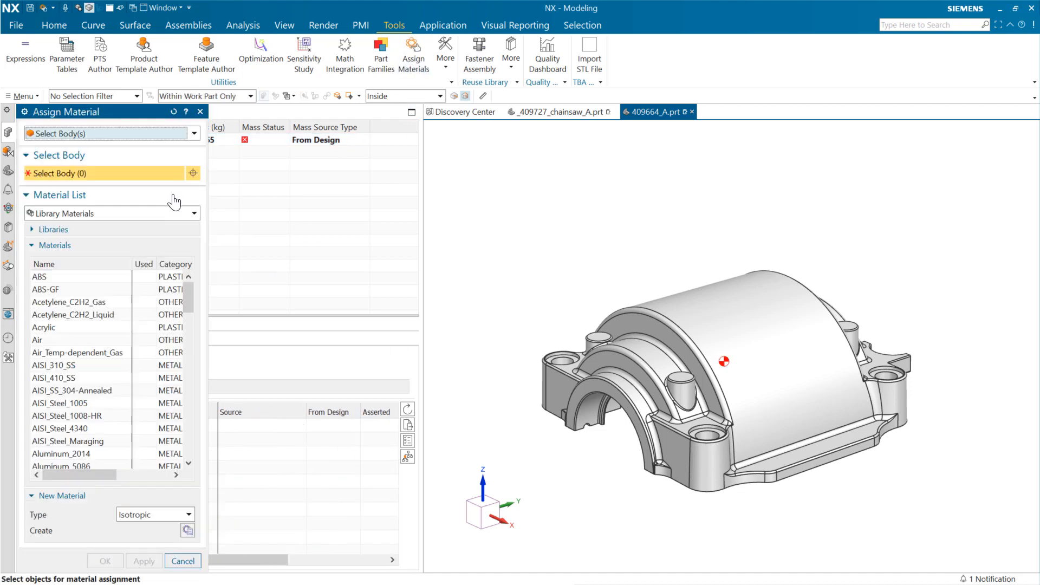
{"action": "scroll", "coordinate": [73, 423], "scroll_direction": "down", "scroll_amount": 2}
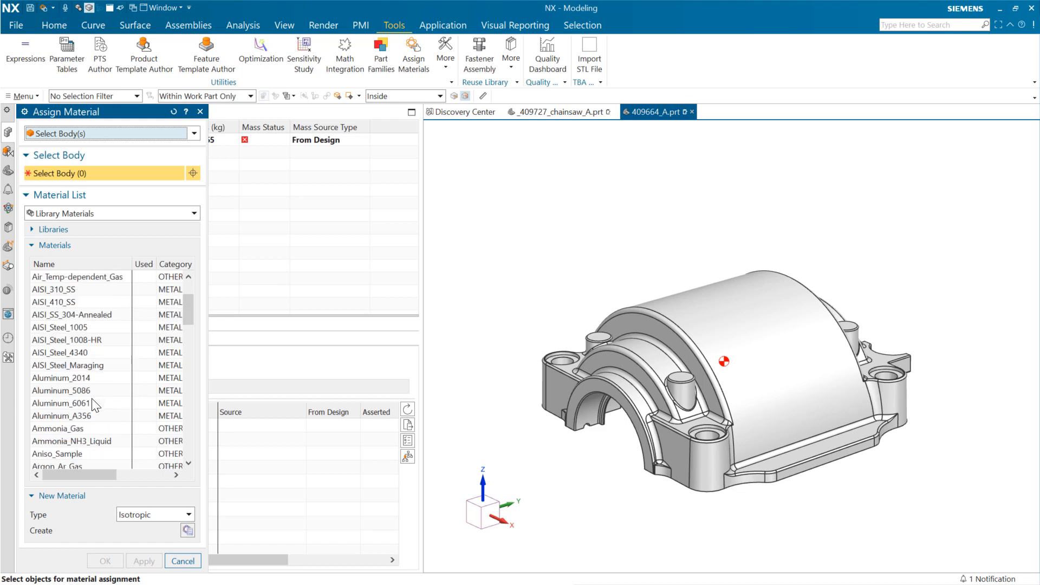
{"action": "left_click", "coordinate": [95, 406]}
{"action": "left_click", "coordinate": [681, 309]}
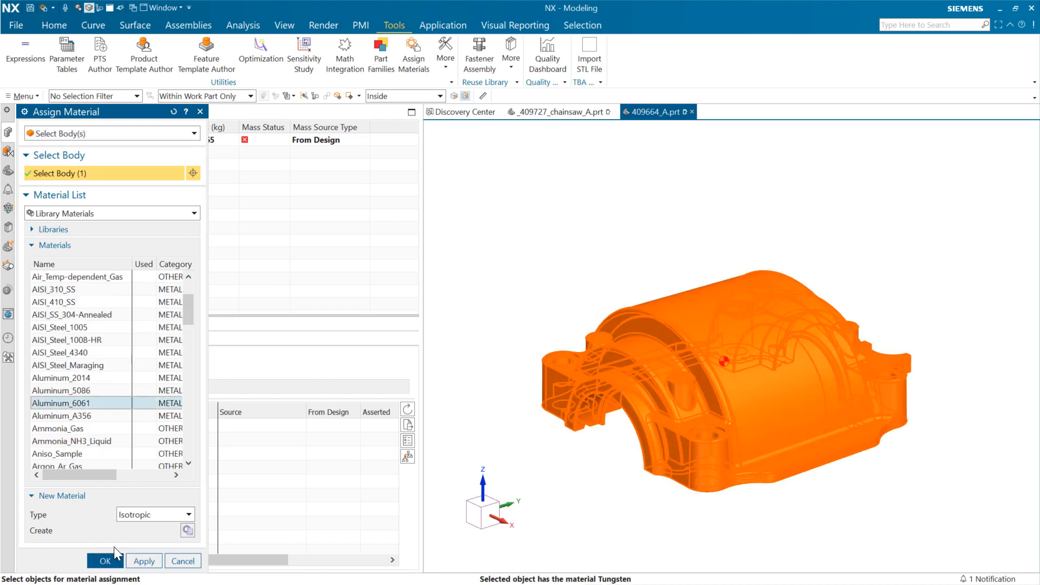
{"action": "left_click", "coordinate": [106, 561]}
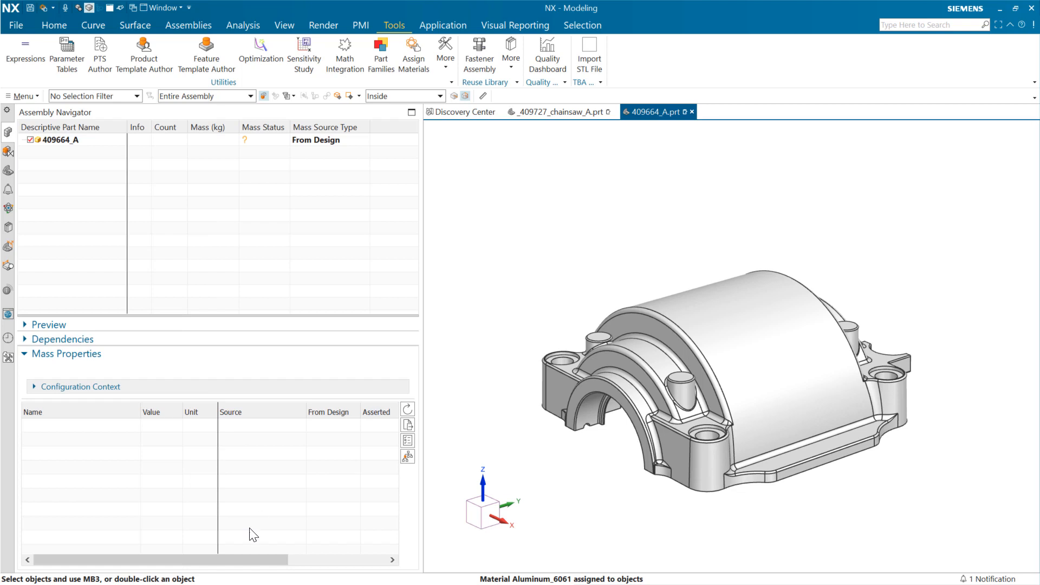
- Recalculate the mass properties of 409664_A with its new material
{"action": "left_click", "coordinate": [113, 142]}
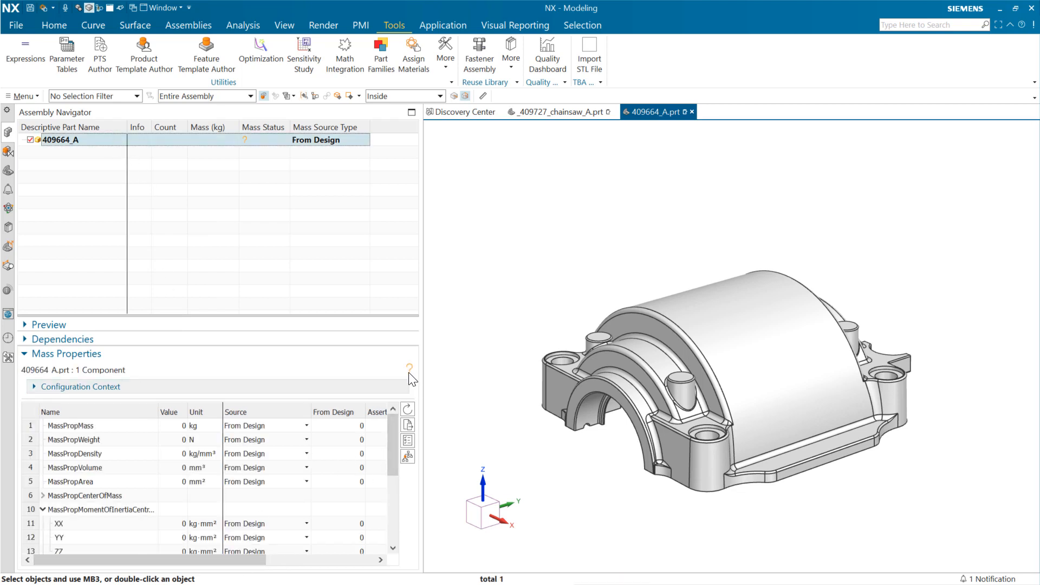
{"action": "left_click", "coordinate": [407, 408]}
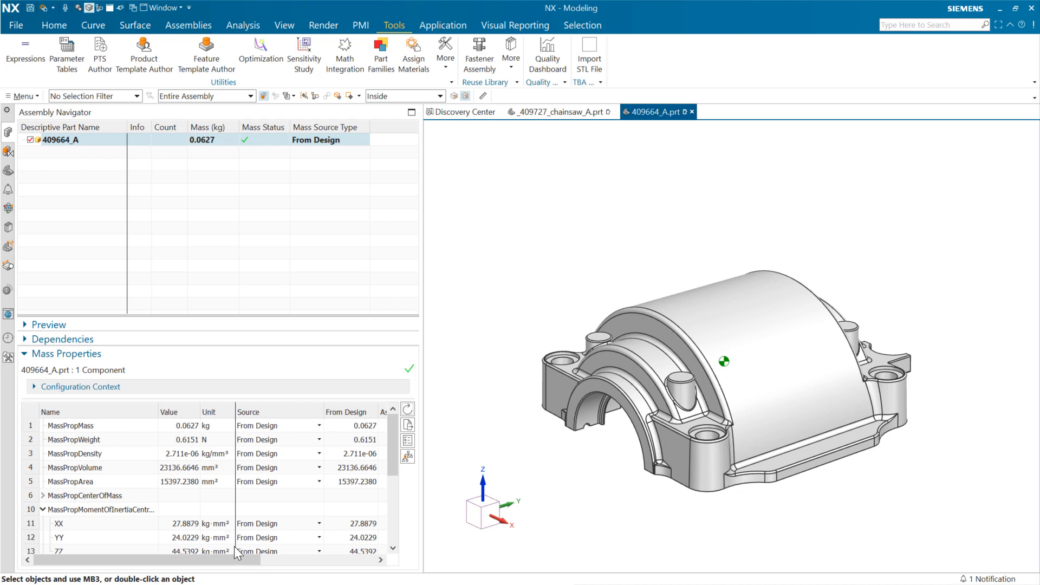
{"action": "left_click_drag", "start_coordinate": [252, 561], "coordinate": [219, 561]}
- From the chainsaw assembly, open component 409715_A in its own window and update its mass properties
{"action": "left_click", "coordinate": [558, 112]}
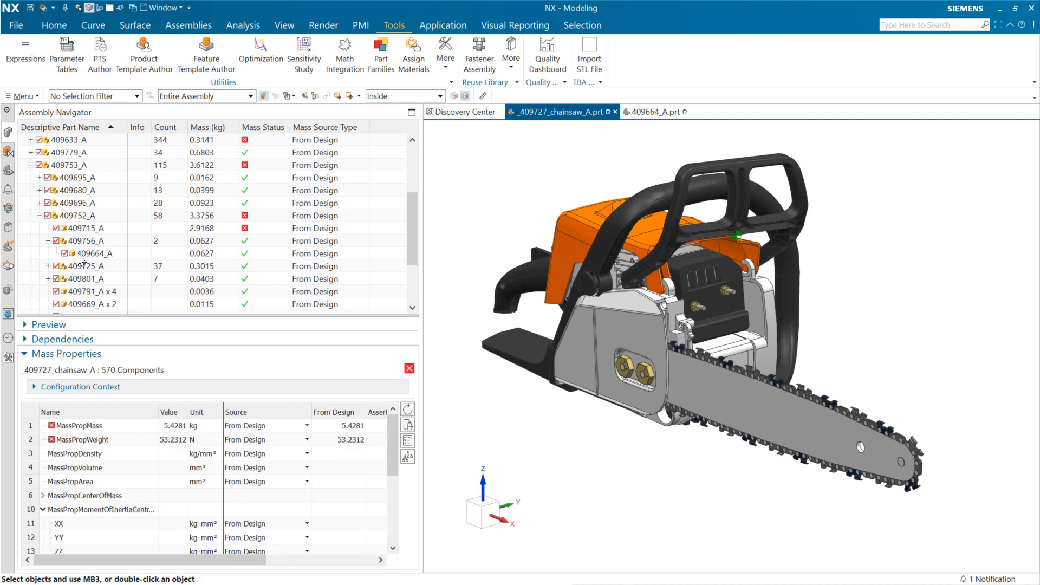
{"action": "mouse_move", "coordinate": [257, 234]}
{"action": "left_click", "coordinate": [115, 228]}
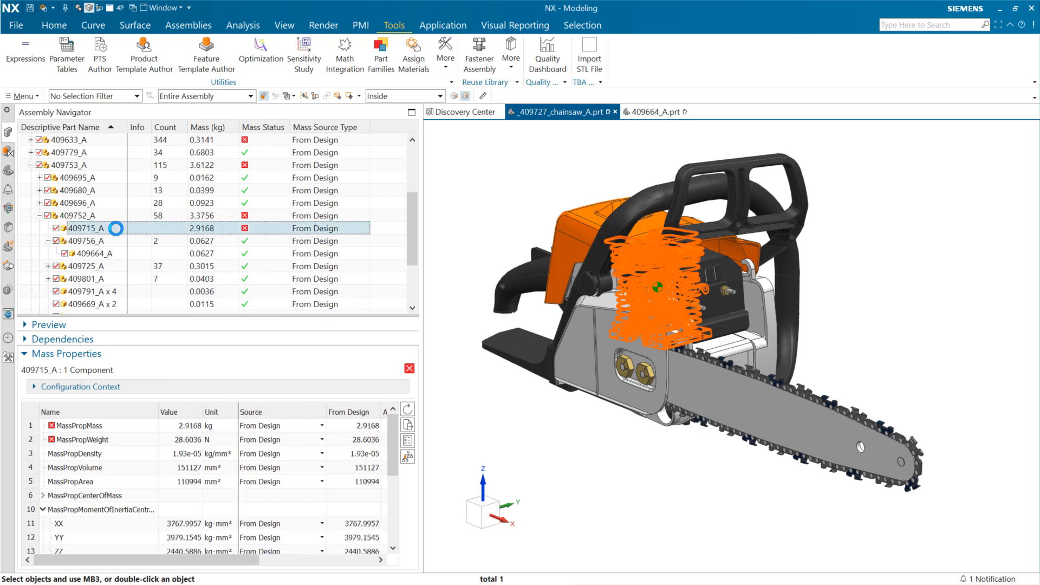
{"action": "right_click", "coordinate": [116, 229]}
{"action": "left_click", "coordinate": [178, 278]}
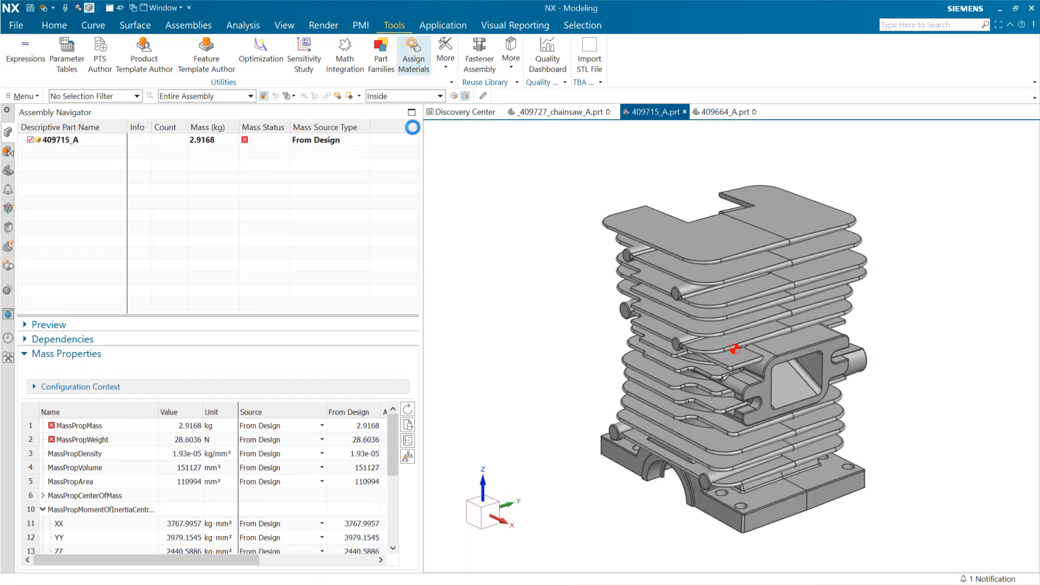
{"action": "left_click", "coordinate": [311, 142]}
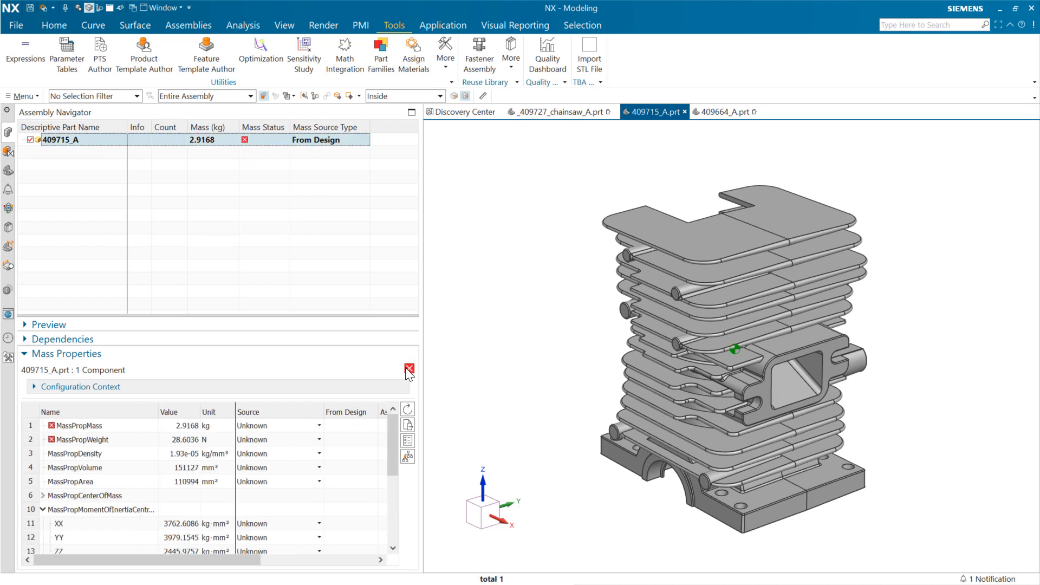
{"action": "left_click", "coordinate": [408, 424]}
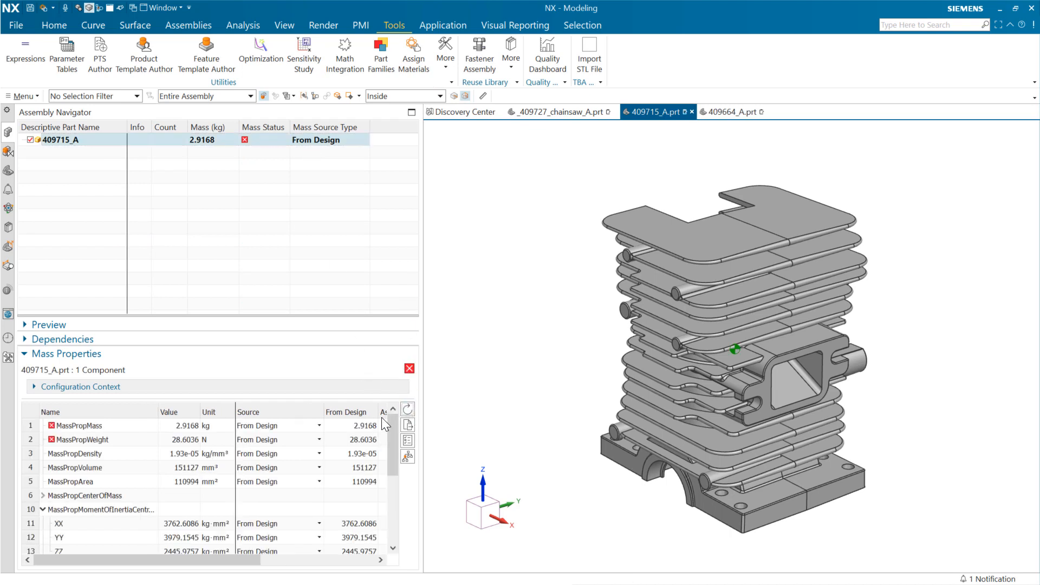
- Assign the library material Aluminum_6061 to the body of 409715_A and update the part's mass properties
{"action": "left_click", "coordinate": [414, 62]}
{"action": "scroll", "coordinate": [100, 449], "scroll_direction": "down", "scroll_amount": 1}
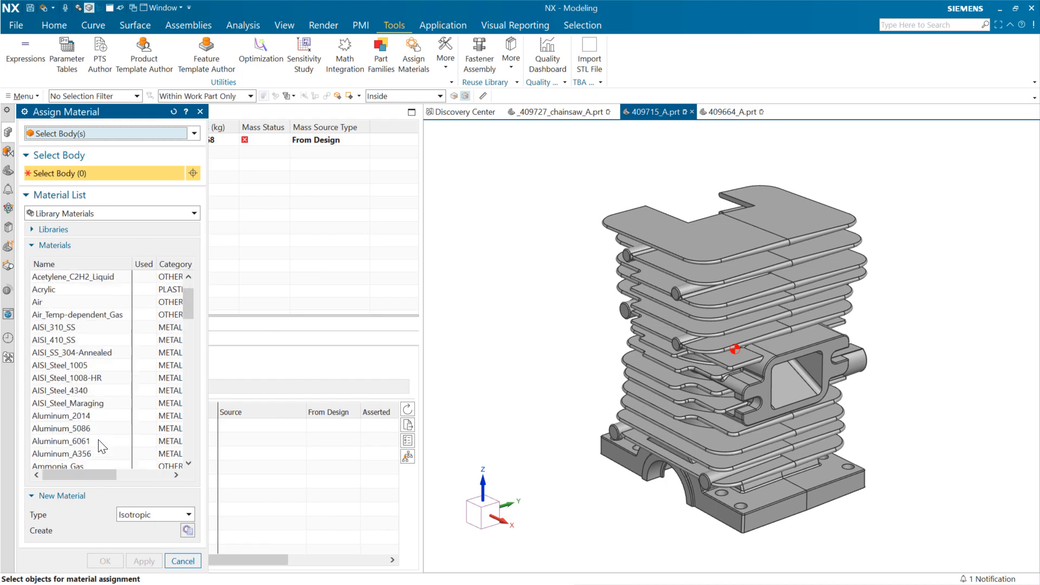
{"action": "left_click", "coordinate": [95, 441]}
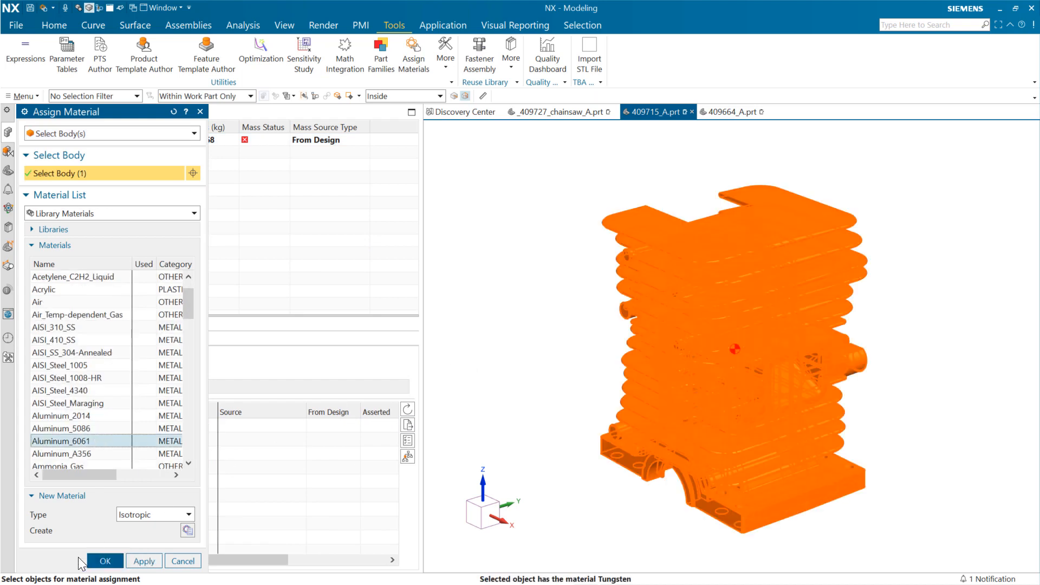
{"action": "left_click", "coordinate": [105, 562]}
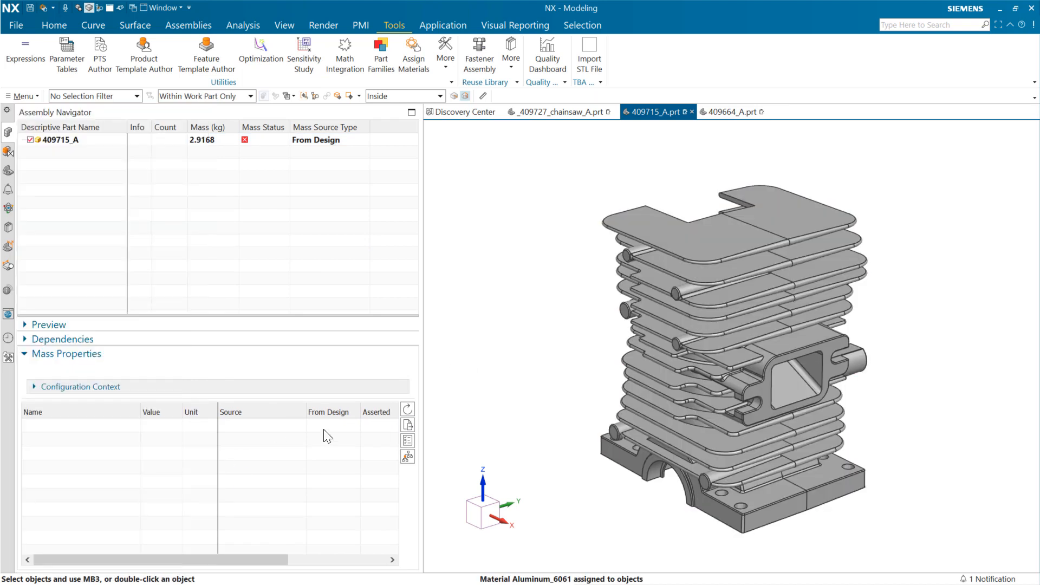
{"action": "left_click", "coordinate": [407, 409]}
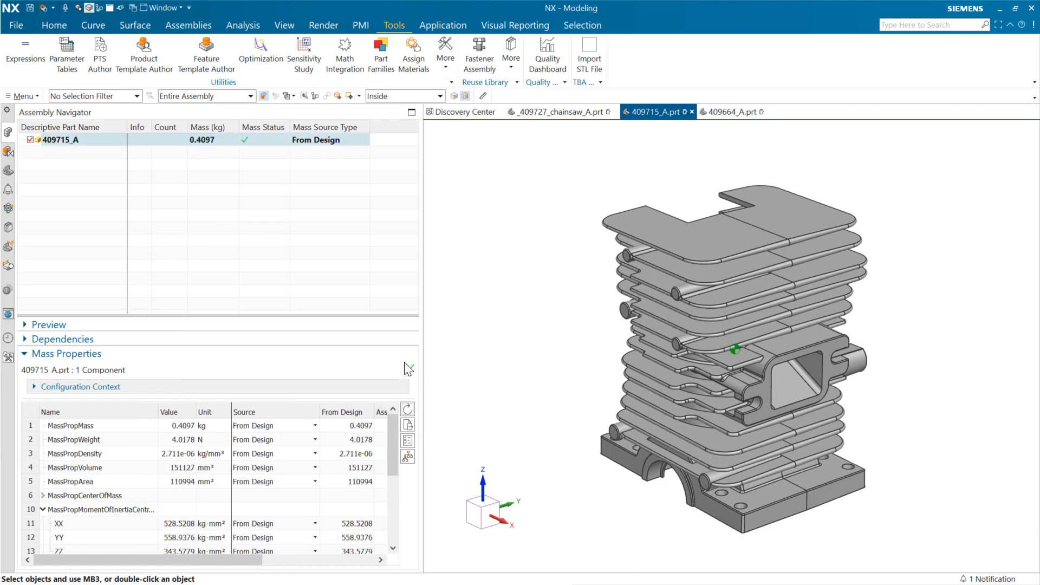
- Return to the chainsaw assembly, update its overall mass properties, and collapse subassembly 409753_A in the component tree
{"action": "left_click", "coordinate": [569, 112]}
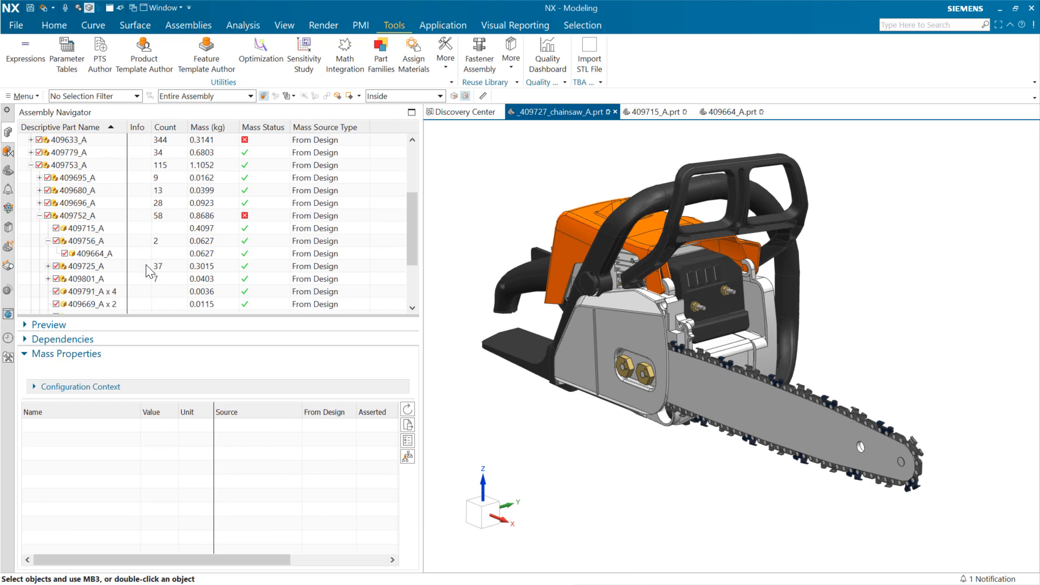
{"action": "left_click", "coordinate": [407, 409]}
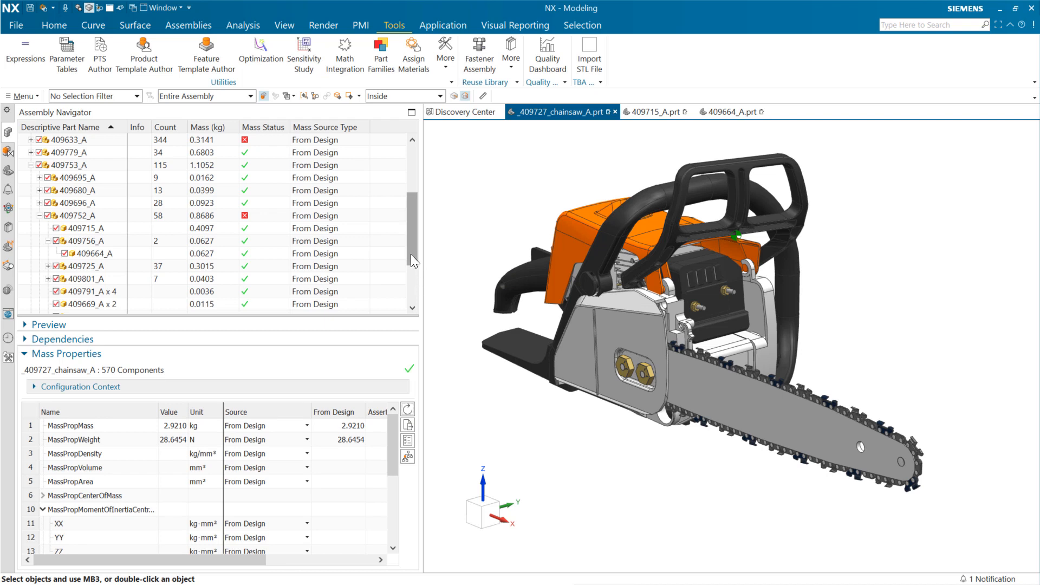
{"action": "scroll", "coordinate": [415, 236], "scroll_direction": "up", "scroll_amount": 3}
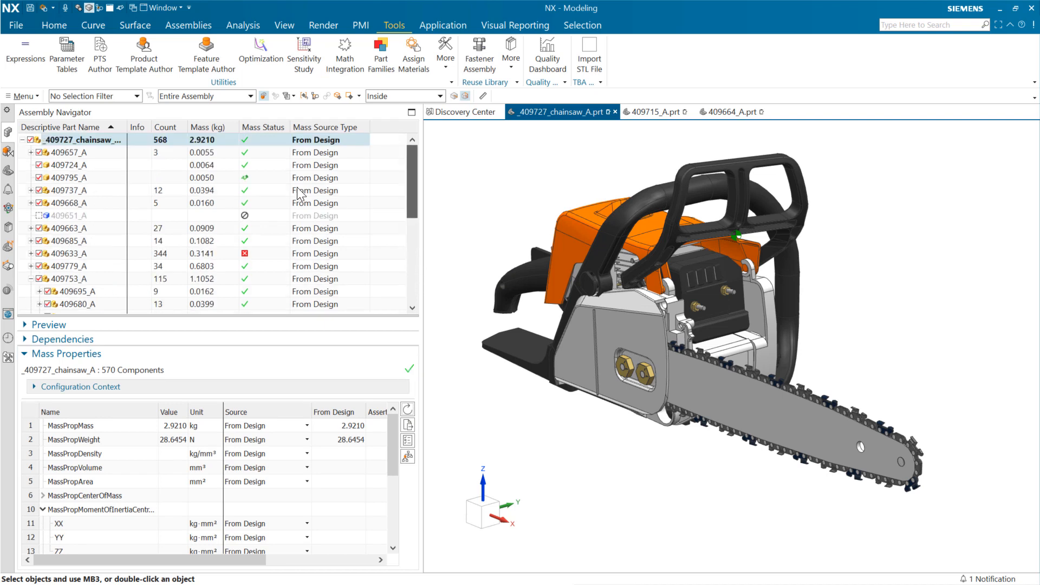
{"action": "left_click", "coordinate": [32, 278]}
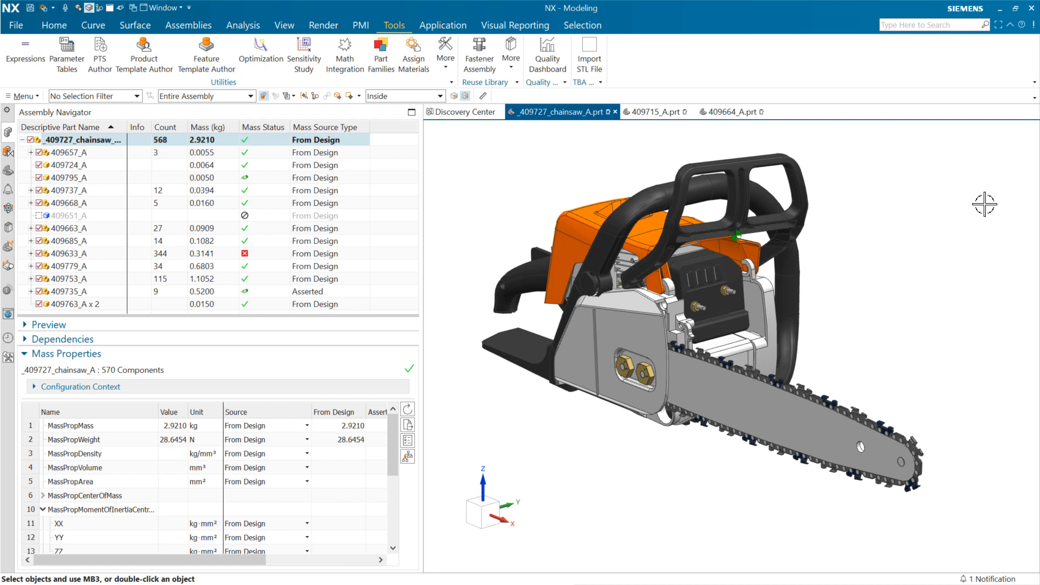
- Add the COST attribute as a new column in the Assembly Navigator
{"action": "right_click", "coordinate": [388, 136]}
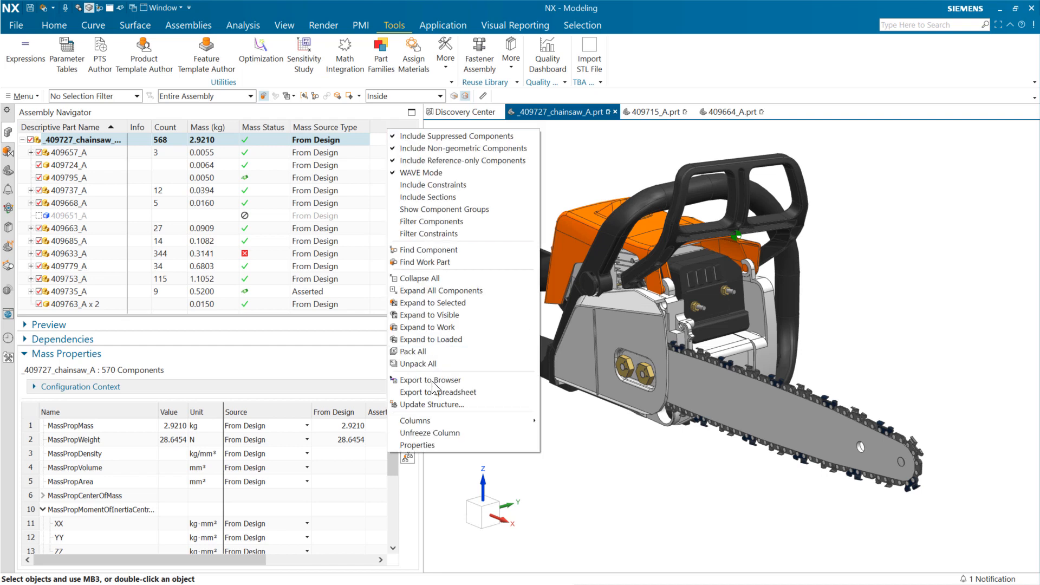
{"action": "mouse_move", "coordinate": [444, 421]}
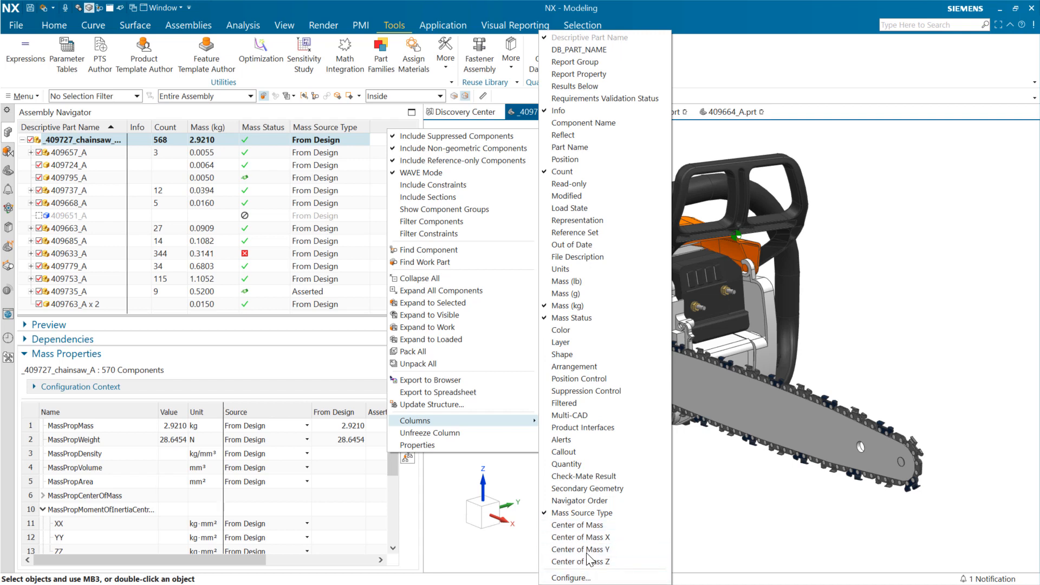
{"action": "left_click", "coordinate": [575, 578]}
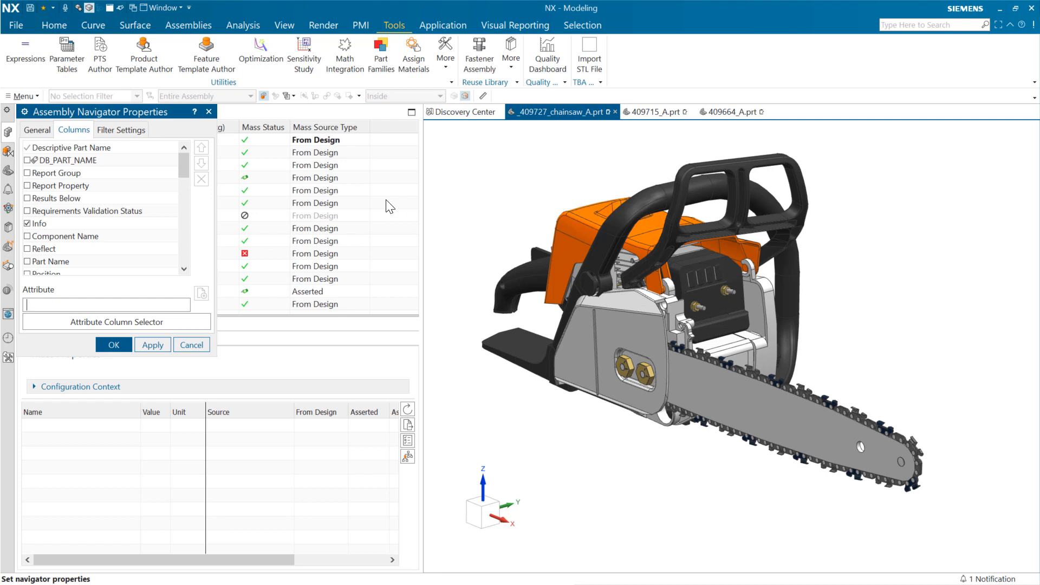
{"action": "left_click", "coordinate": [111, 341]}
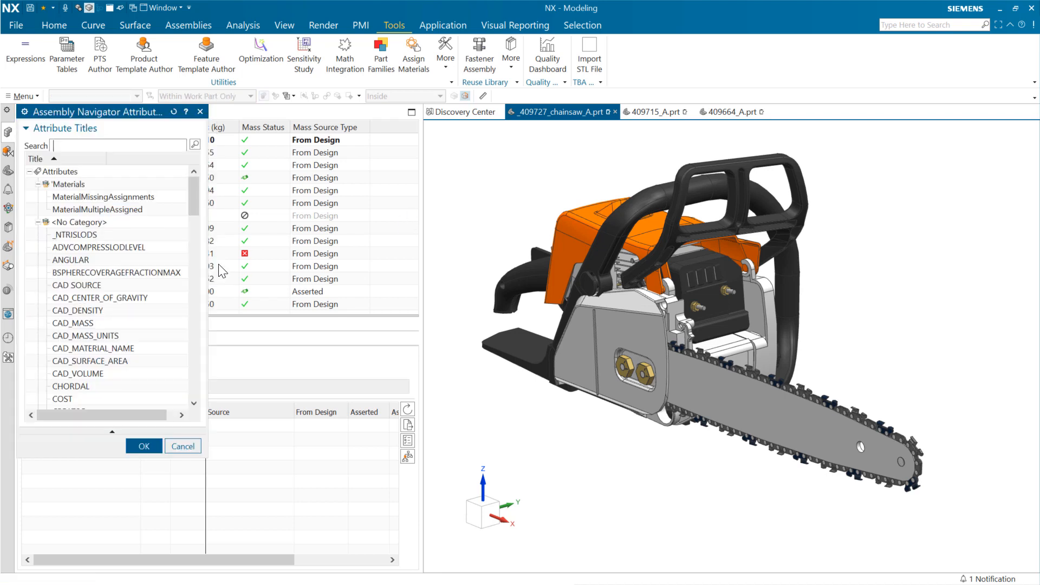
{"action": "left_click", "coordinate": [80, 400]}
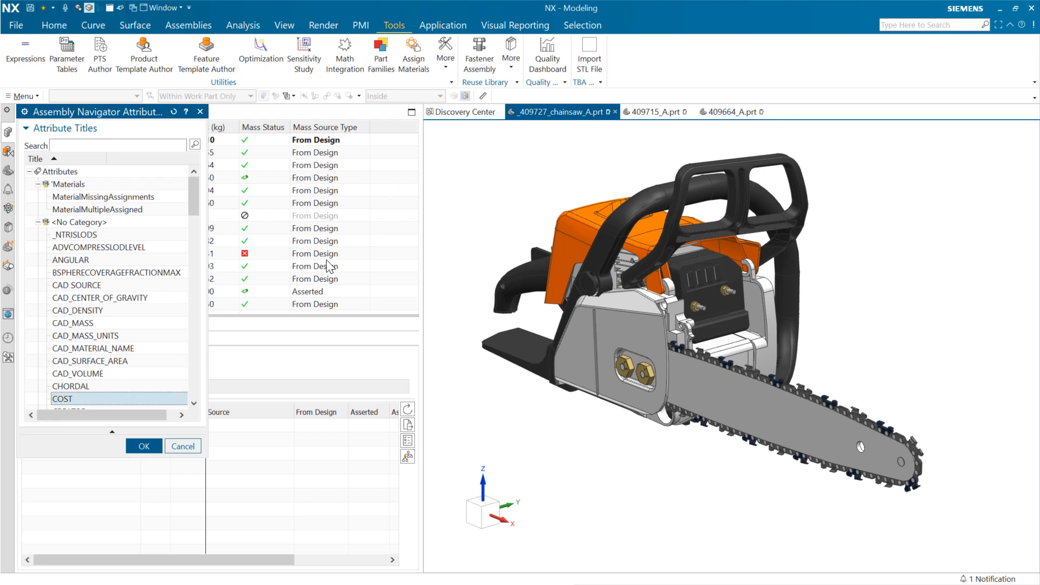
{"action": "left_click", "coordinate": [144, 444]}
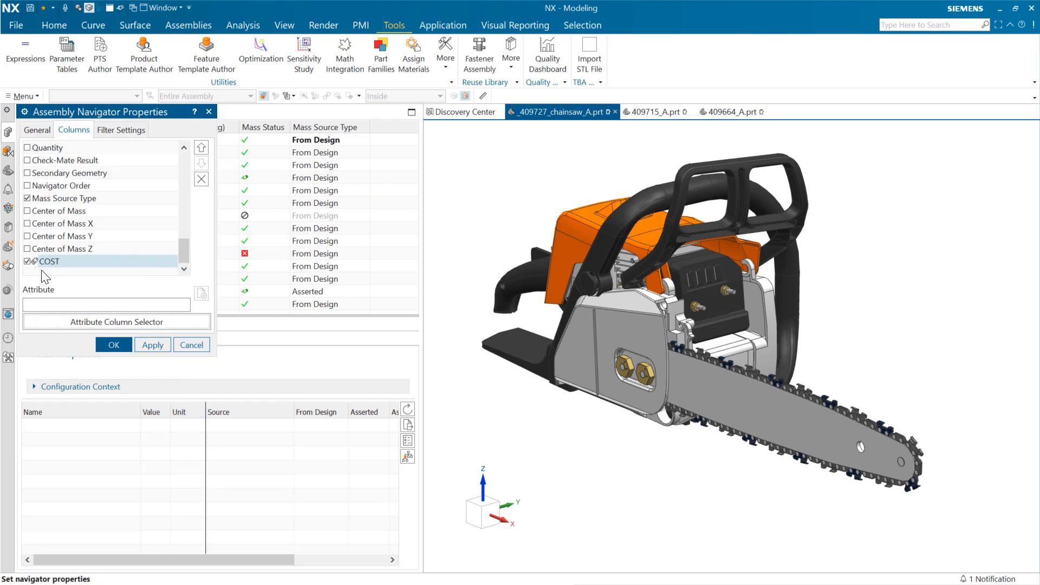
{"action": "left_click", "coordinate": [116, 344]}
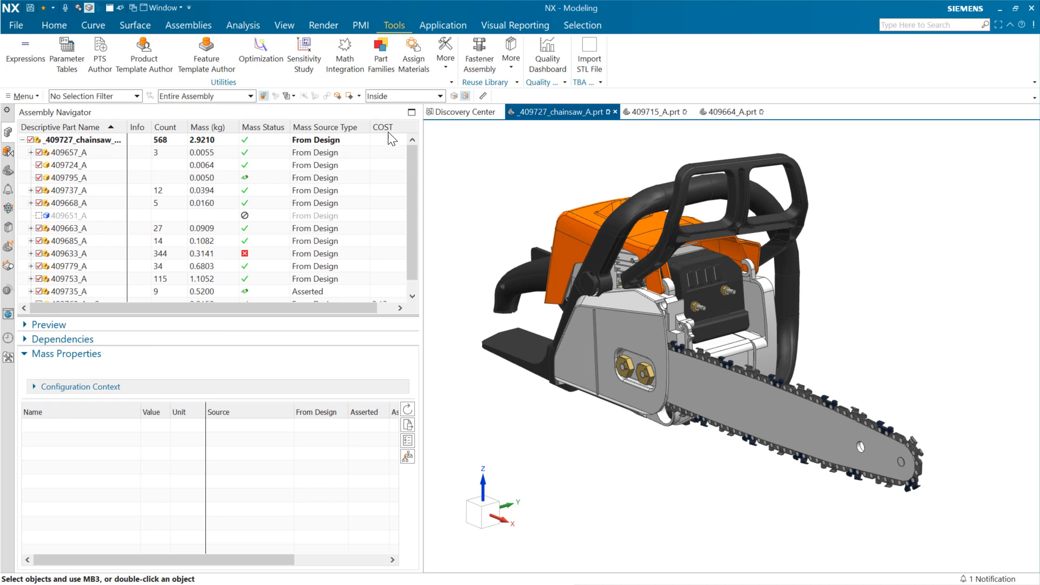
- Check the cost listed for component 409763_A x 2 in the component tree and clear the selection
{"action": "left_click_drag", "start_coordinate": [411, 199], "coordinate": [408, 246]}
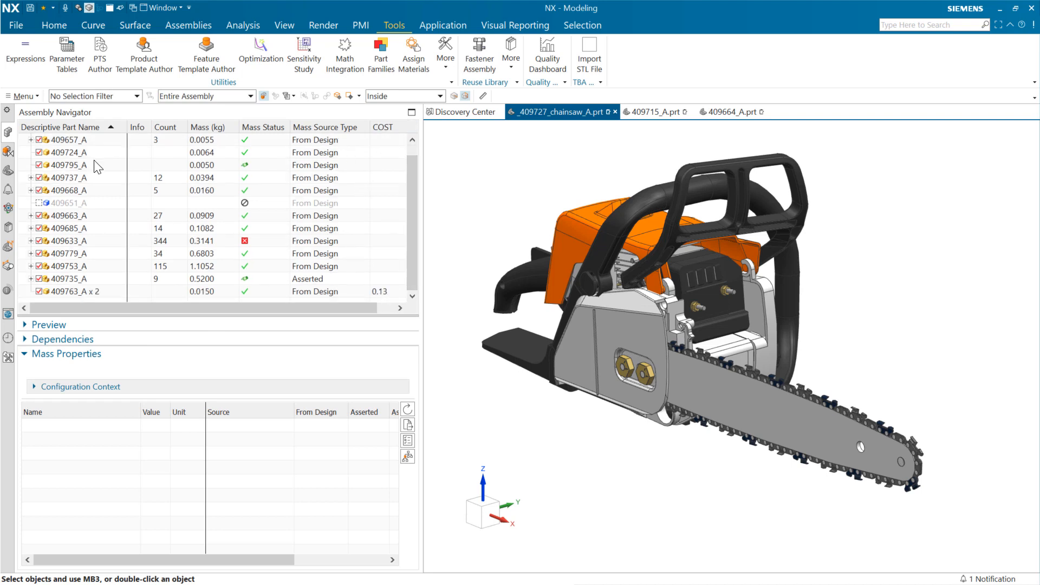
{"action": "left_click", "coordinate": [389, 291]}
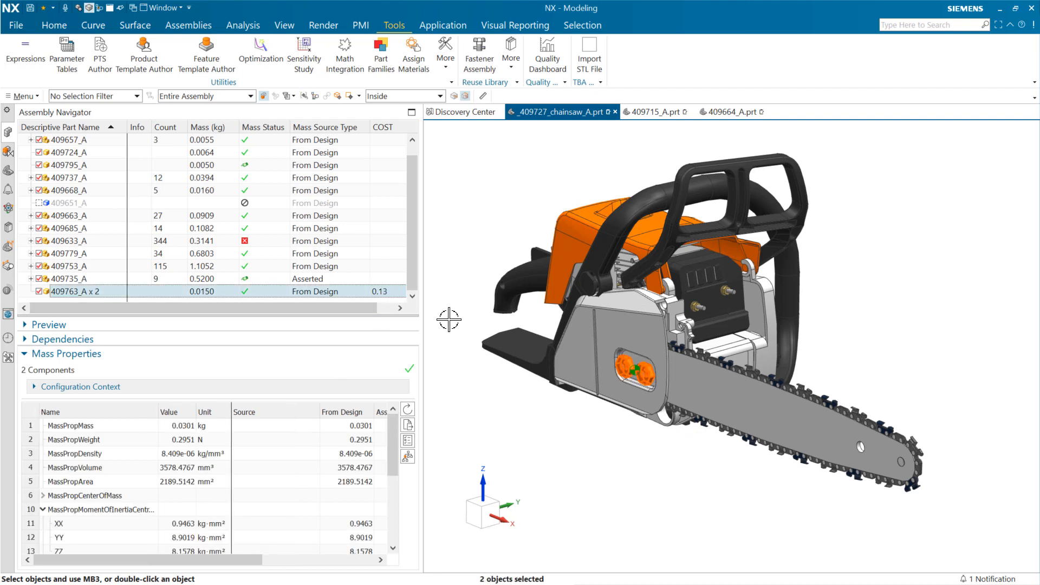
{"action": "key", "text": "Escape"}
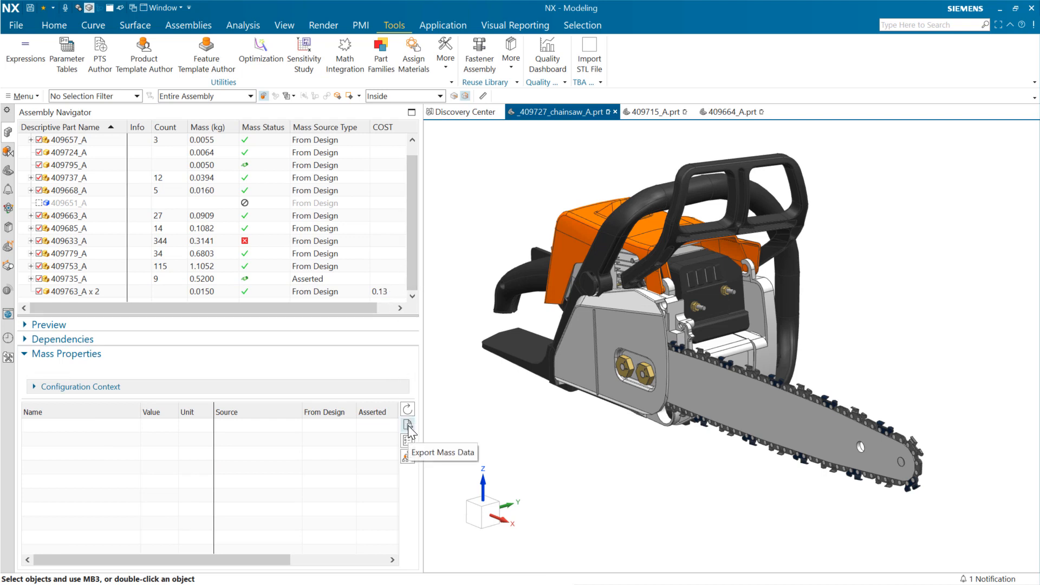
- Open the mass data export for the top-level chainsaw assembly and review the header, per-component and overall result properties on offer
{"action": "scroll", "coordinate": [412, 258], "scroll_direction": "up", "scroll_amount": 1}
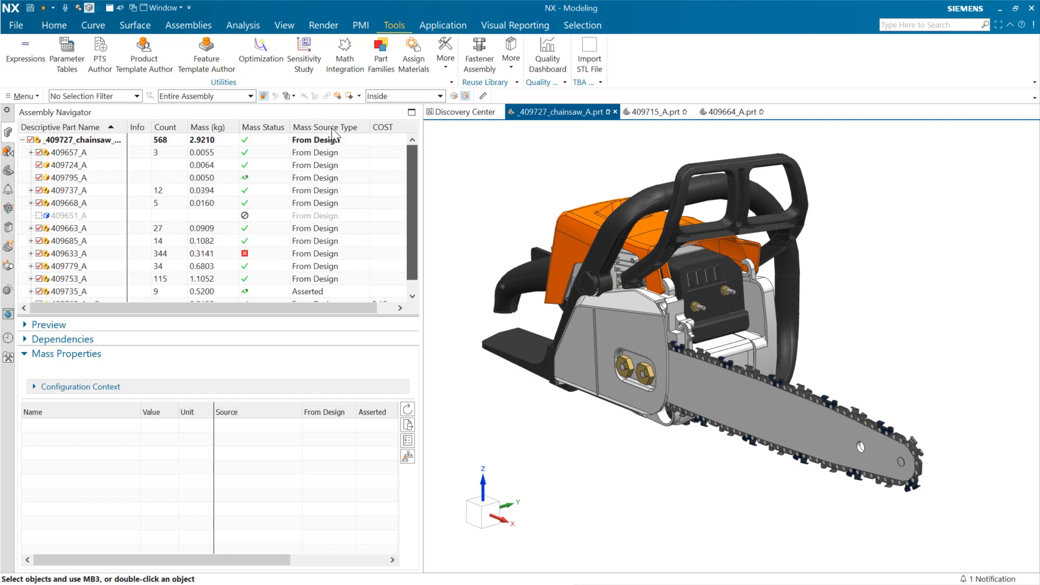
{"action": "left_click", "coordinate": [120, 139]}
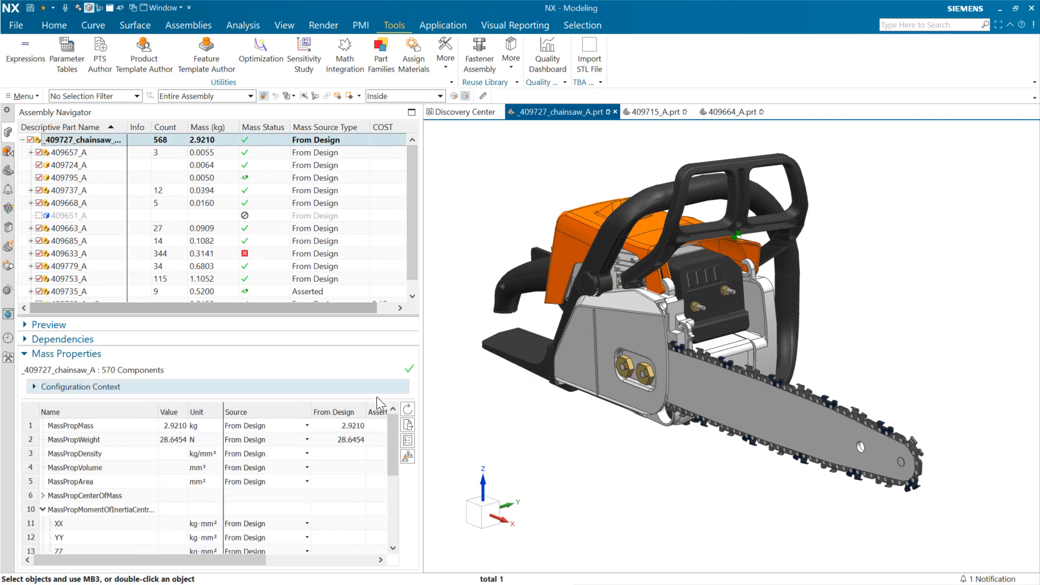
{"action": "left_click", "coordinate": [408, 425]}
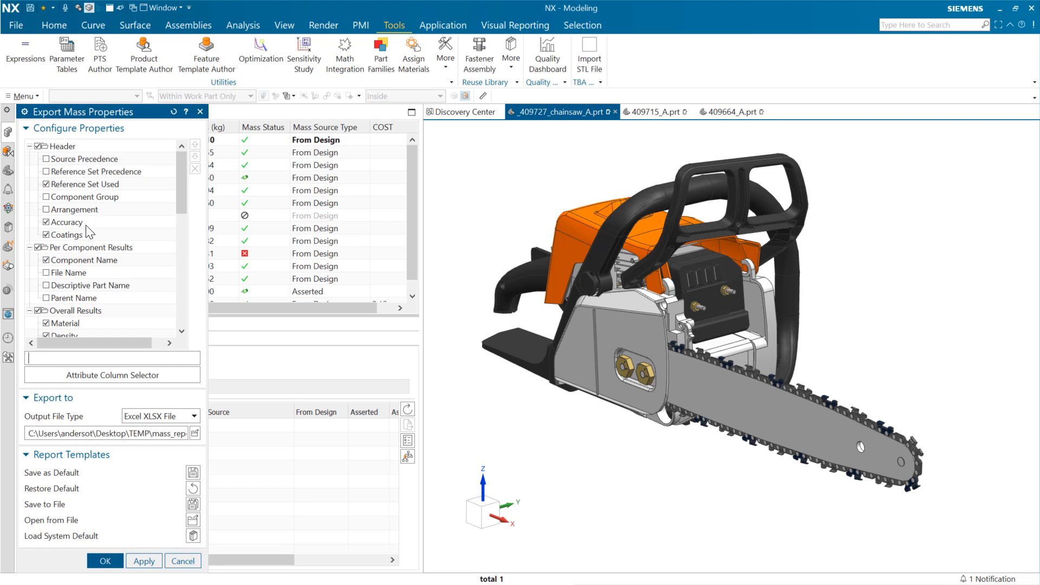
{"action": "scroll", "coordinate": [87, 233], "scroll_direction": "down", "scroll_amount": 1}
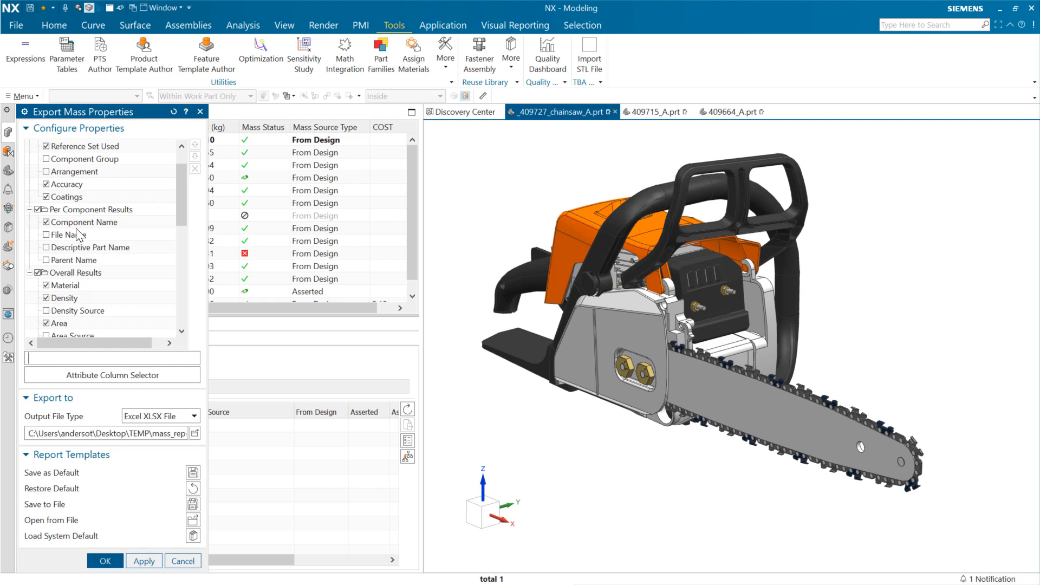
{"action": "scroll", "coordinate": [180, 226], "scroll_direction": "down", "scroll_amount": 3}
{"action": "scroll", "coordinate": [184, 245], "scroll_direction": "down", "scroll_amount": 1}
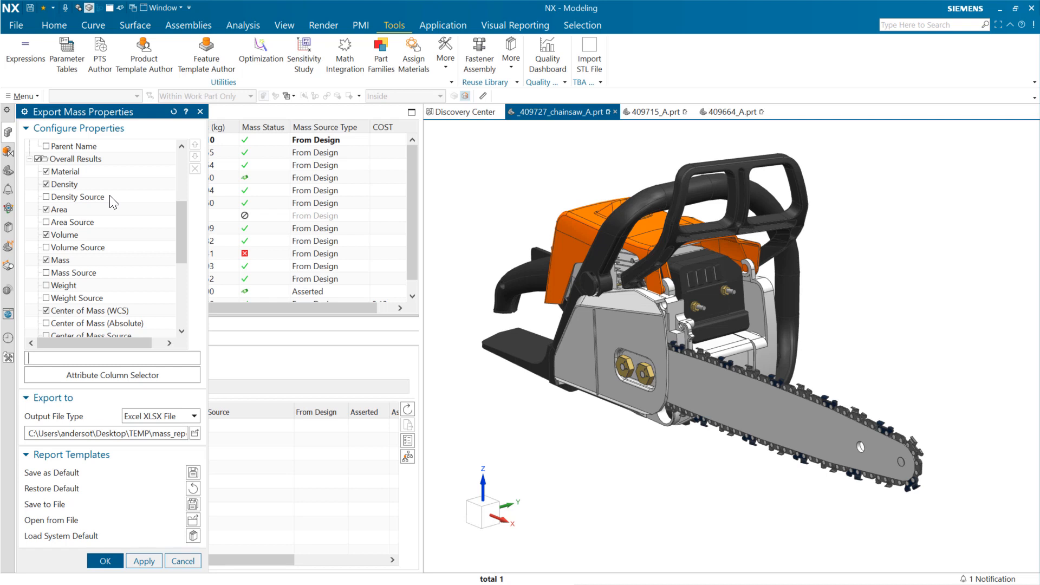
{"action": "mouse_move", "coordinate": [179, 219]}
{"action": "left_mouse_down"}
{"action": "mouse_move", "coordinate": [182, 287]}
{"action": "mouse_move", "coordinate": [187, 216]}
{"action": "left_mouse_up"}
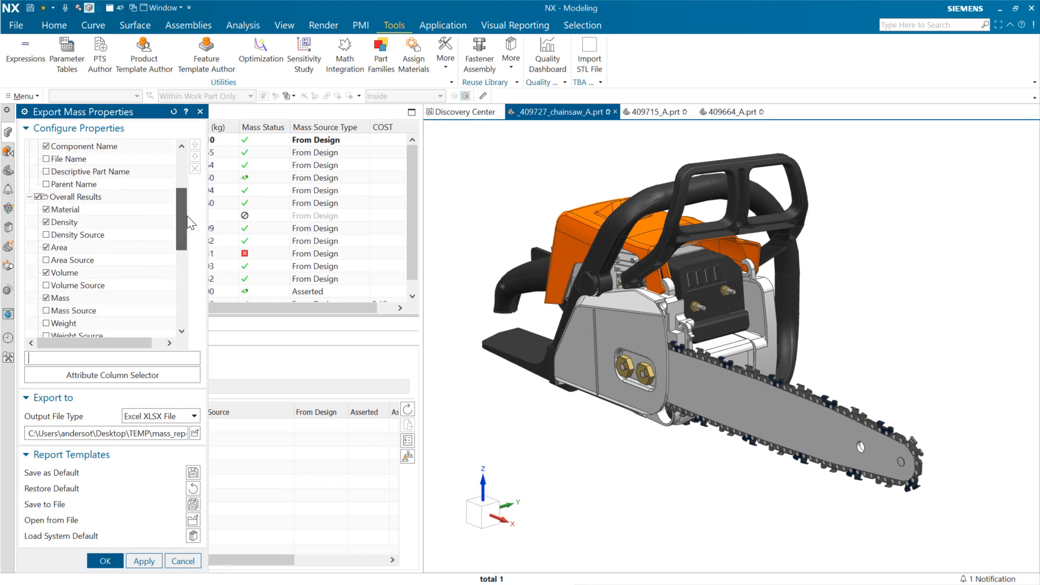
- Add the COST attribute to the export properties directly after Material in the overall results
{"action": "left_click", "coordinate": [83, 209]}
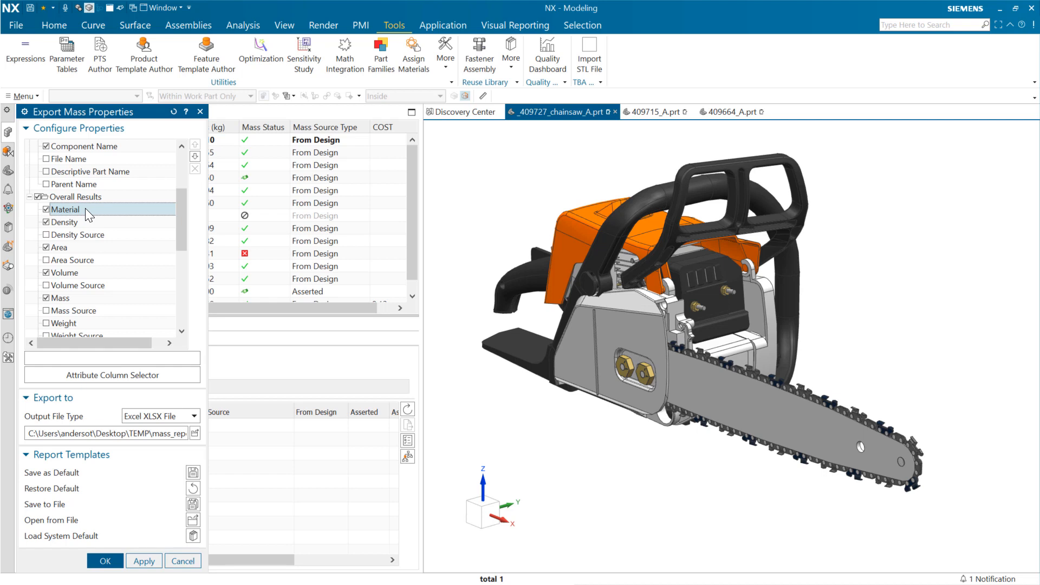
{"action": "left_click", "coordinate": [120, 374]}
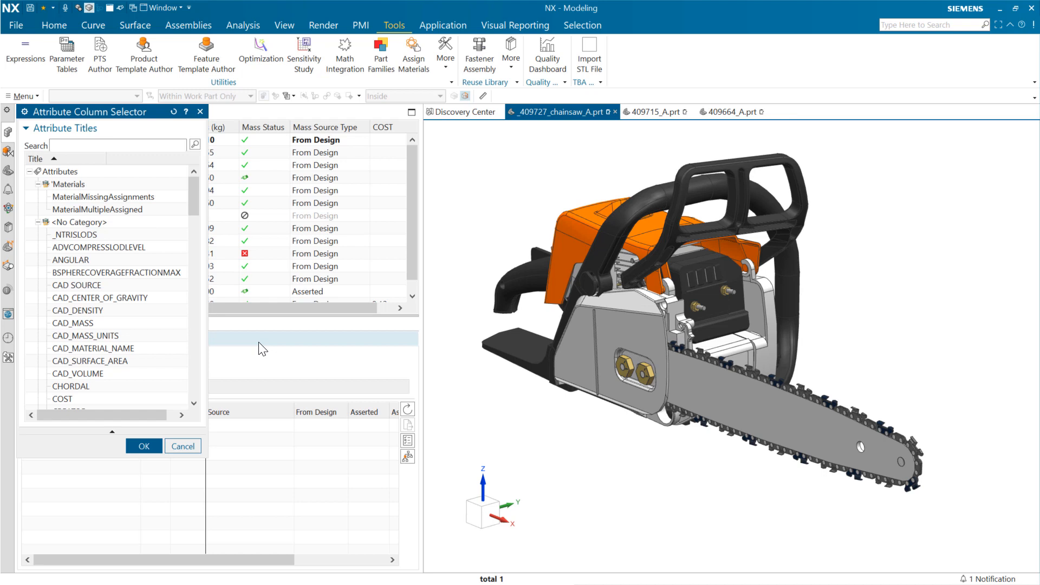
{"action": "mouse_move", "coordinate": [189, 203]}
{"action": "left_mouse_down"}
{"action": "mouse_move", "coordinate": [185, 248]}
{"action": "mouse_move", "coordinate": [187, 207]}
{"action": "left_mouse_up"}
{"action": "left_click", "coordinate": [94, 364]}
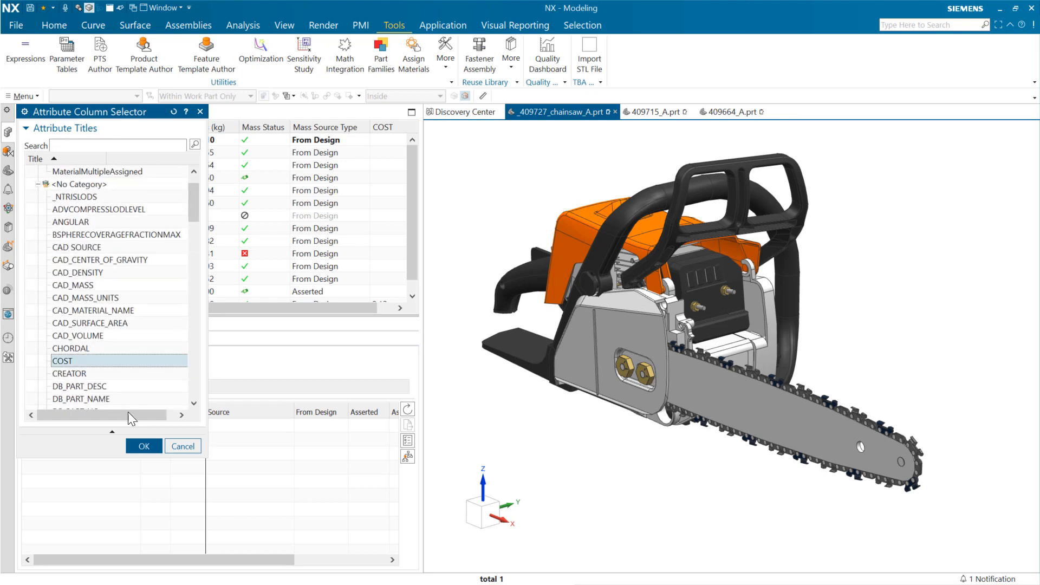
{"action": "left_click", "coordinate": [142, 446]}
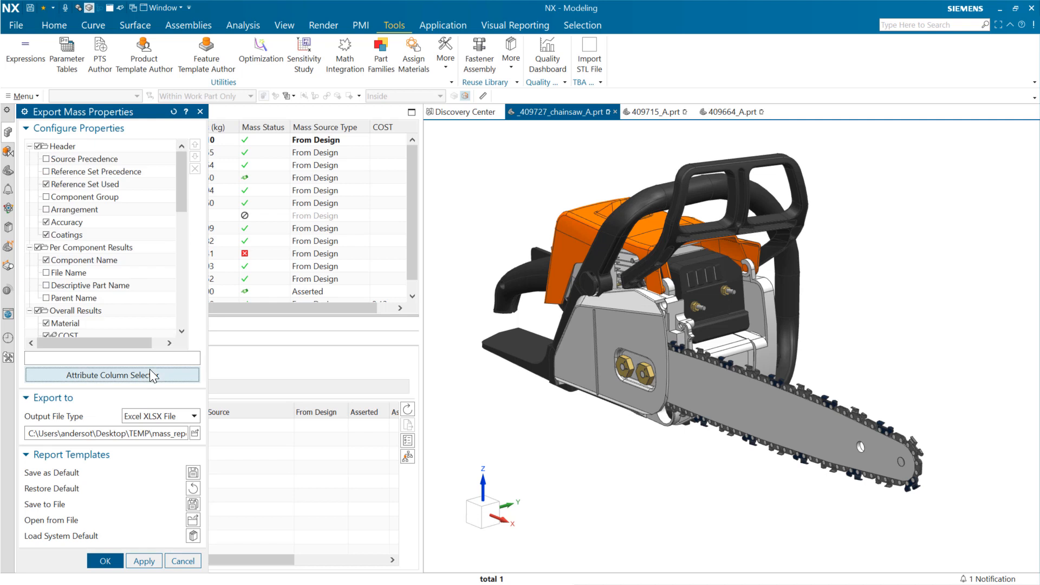
{"action": "left_click", "coordinate": [68, 336]}
{"action": "scroll", "coordinate": [171, 277], "scroll_direction": "down", "scroll_amount": 1}
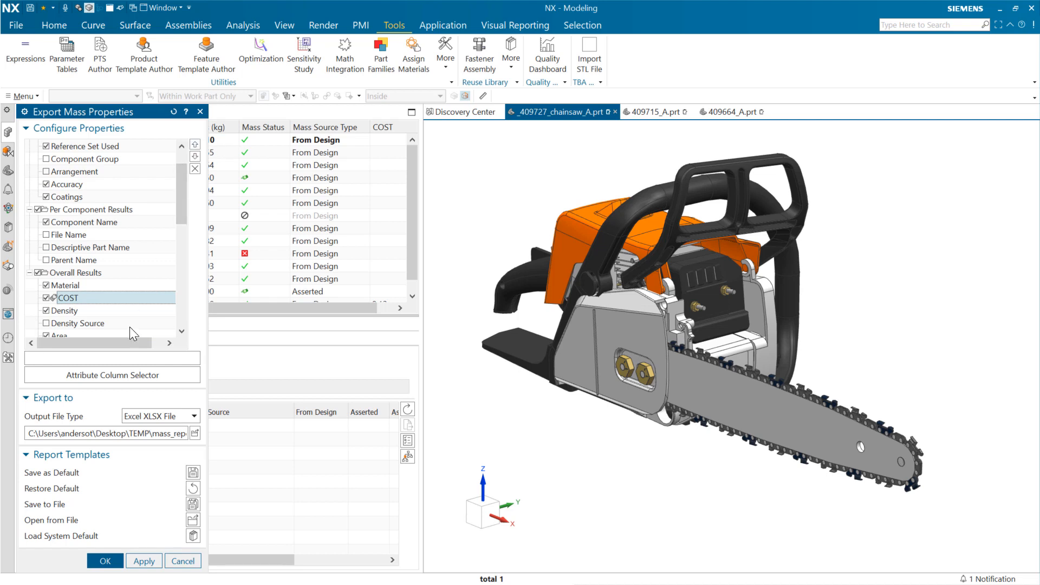
- Review the output file types available for the mass report and cancel the export
{"action": "left_click", "coordinate": [183, 415]}
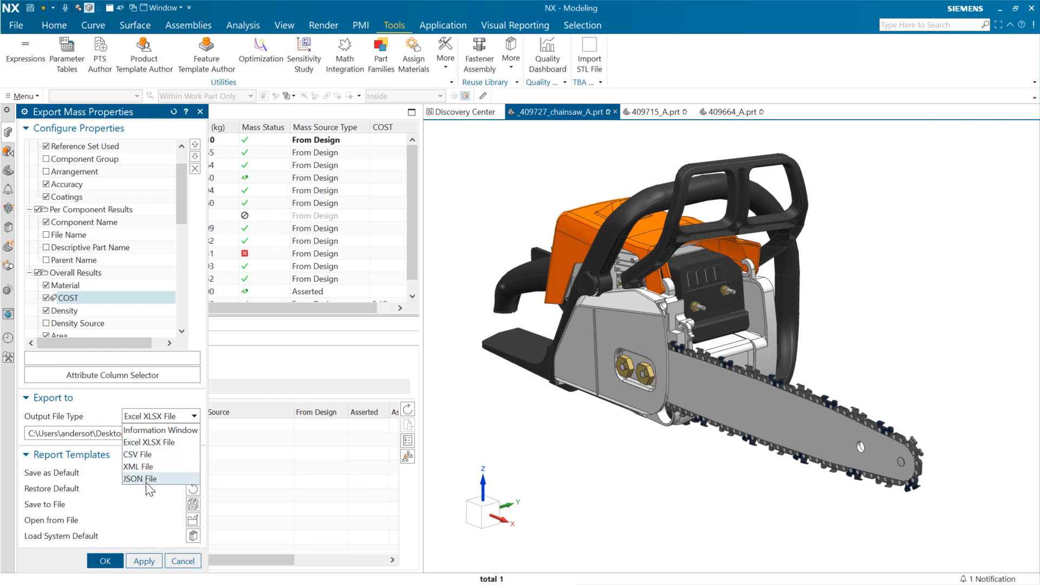
{"action": "left_click", "coordinate": [169, 401]}
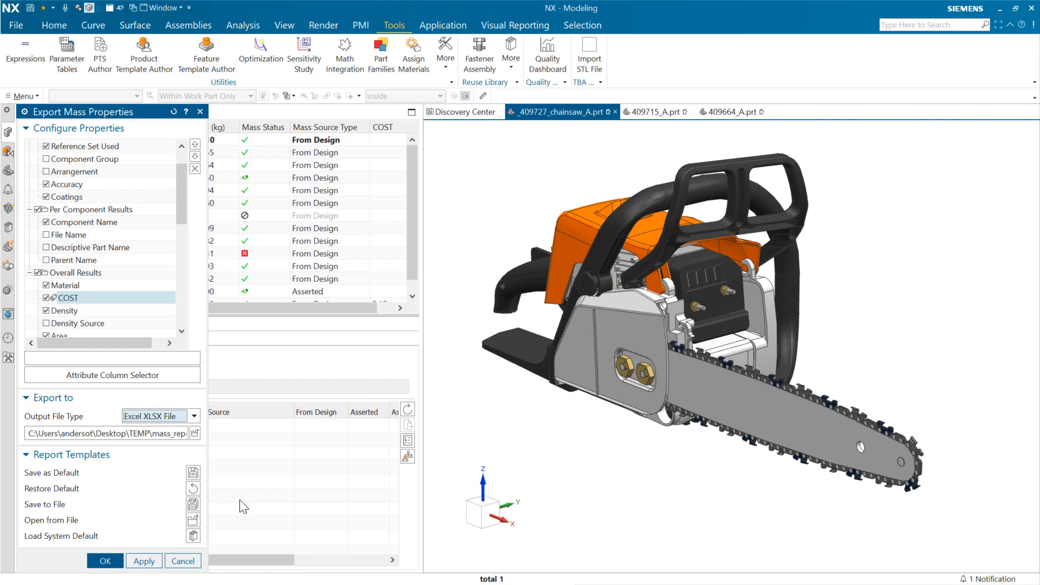
{"action": "left_click", "coordinate": [182, 561]}
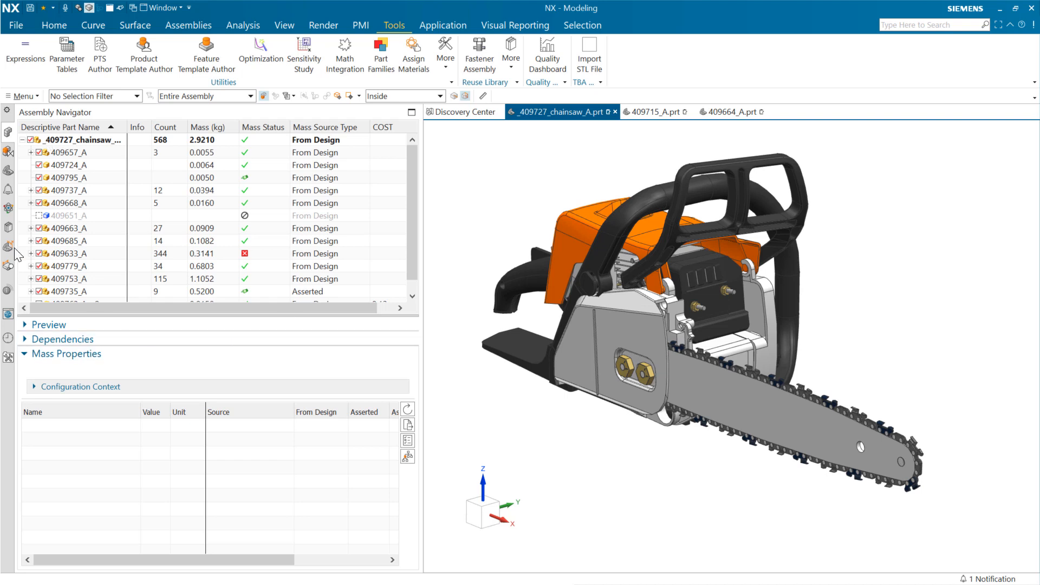
- Run the Body Materials visual report on the entire assembly and look through its material groups
{"action": "left_click", "coordinate": [7, 290]}
{"action": "left_click", "coordinate": [115, 151]}
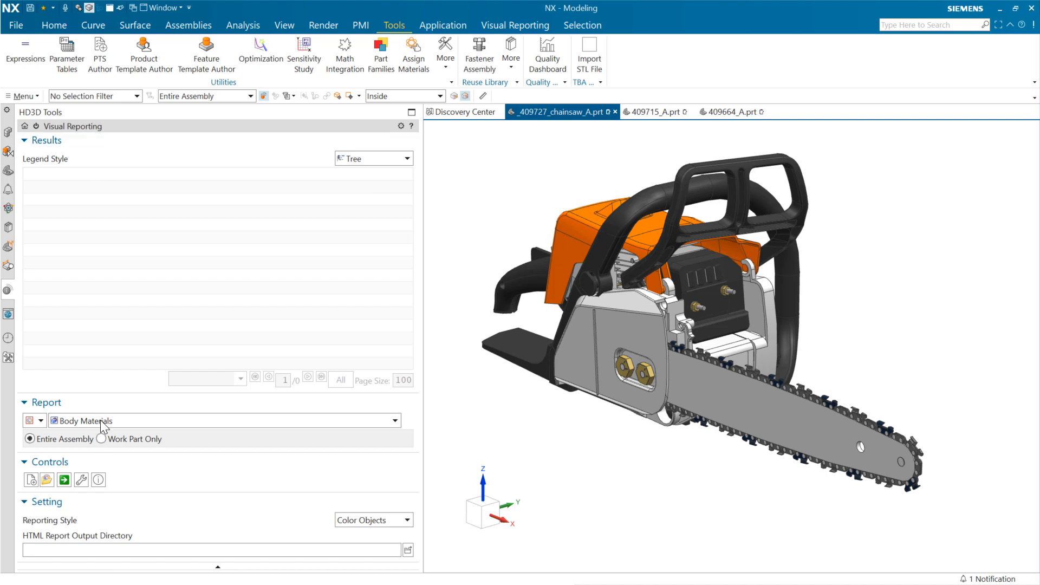
{"action": "left_click", "coordinate": [64, 479]}
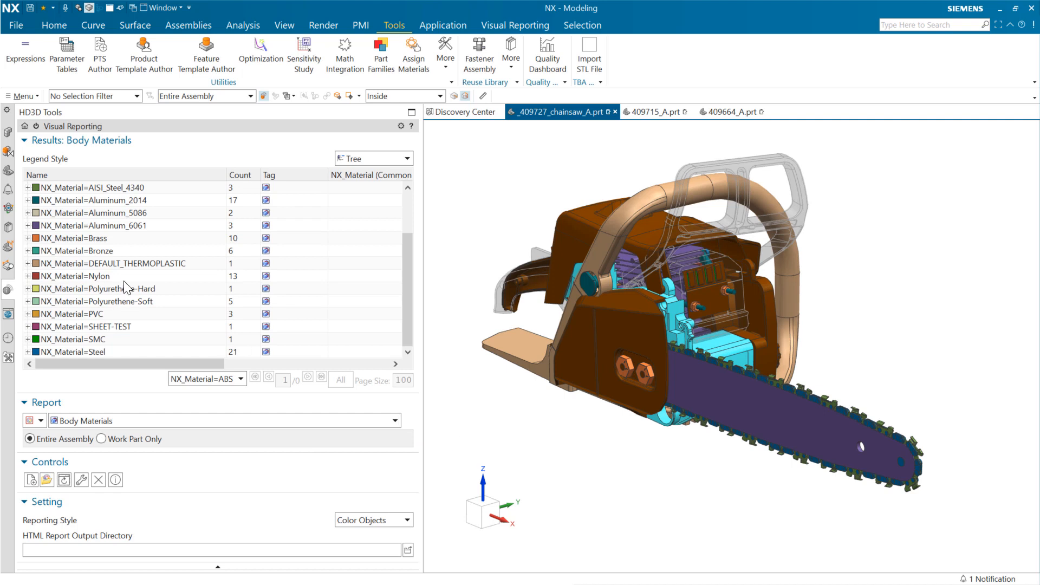
{"action": "scroll", "coordinate": [211, 324], "scroll_direction": "up", "scroll_amount": 2}
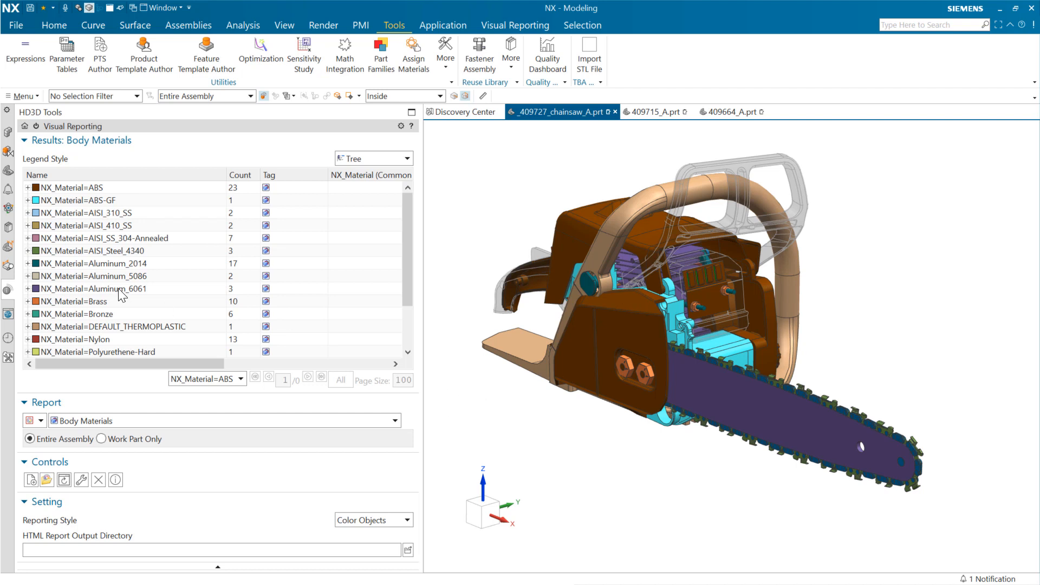
{"action": "scroll", "coordinate": [211, 287], "scroll_direction": "down", "scroll_amount": 2}
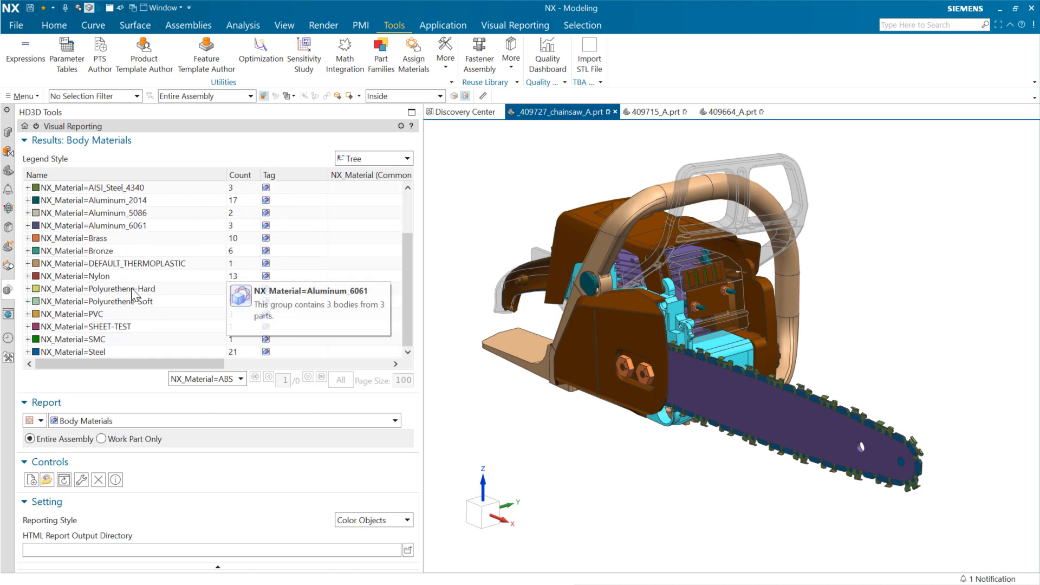
- Inspect the components in the PVC group of the Body Materials report and collapse the group again
{"action": "left_click", "coordinate": [512, 25]}
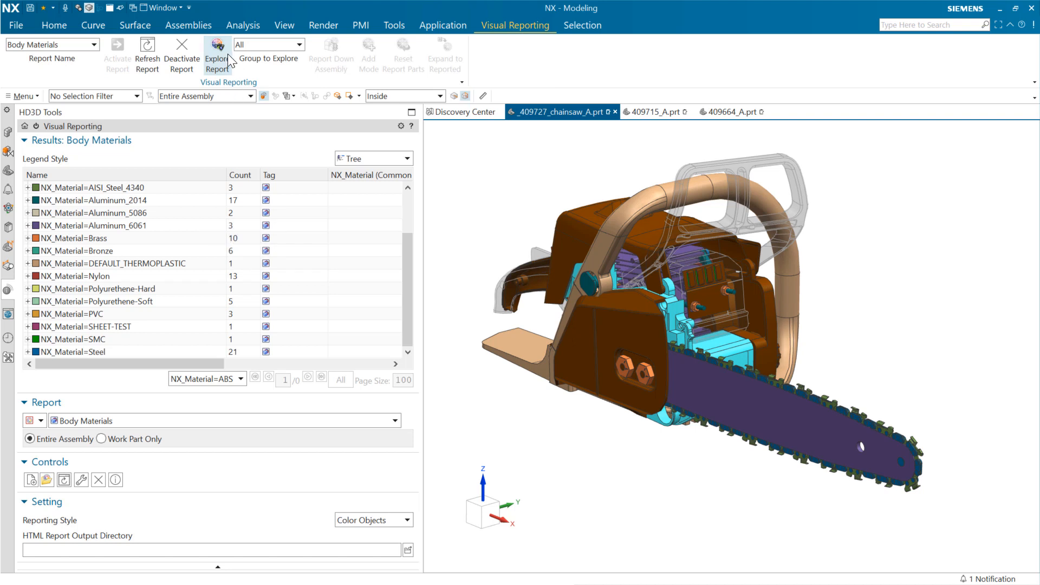
{"action": "left_click", "coordinate": [28, 314]}
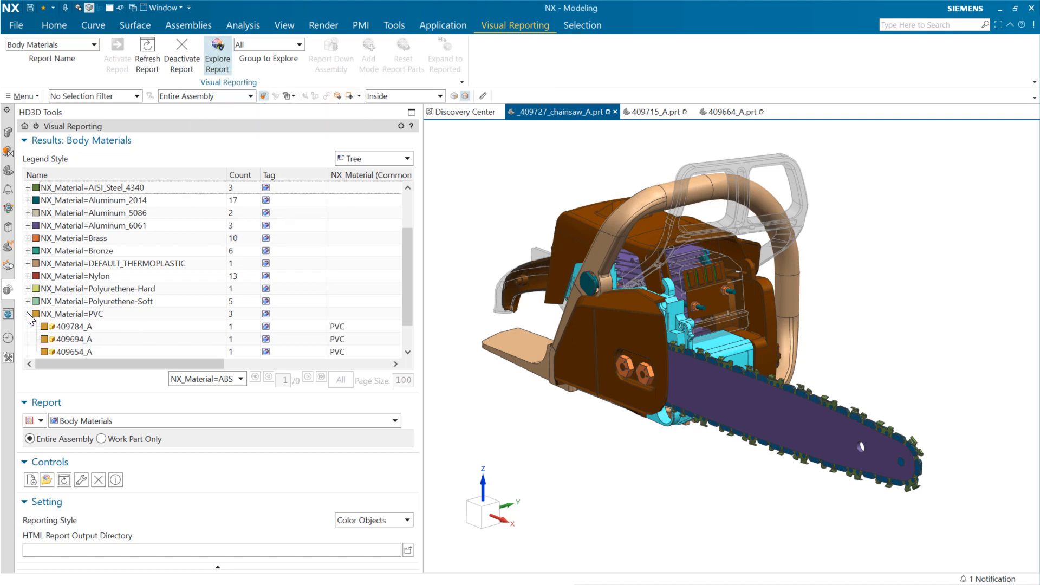
{"action": "left_click", "coordinate": [83, 353]}
{"action": "left_click", "coordinate": [87, 326]}
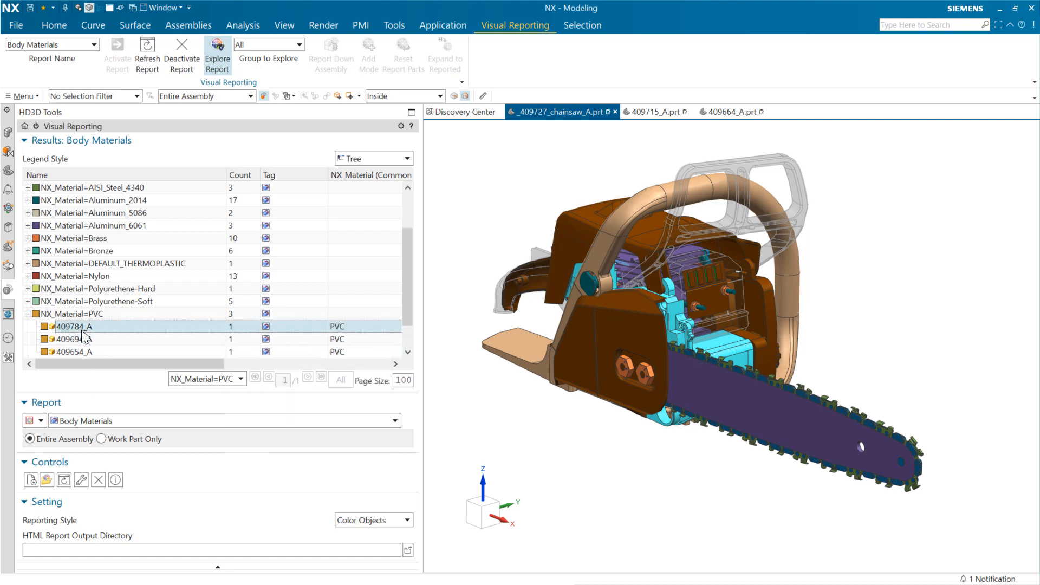
{"action": "left_click", "coordinate": [28, 314]}
- Switch the visual report to Mass Source Type, activate it, and examine its From Design group
{"action": "left_click", "coordinate": [112, 421]}
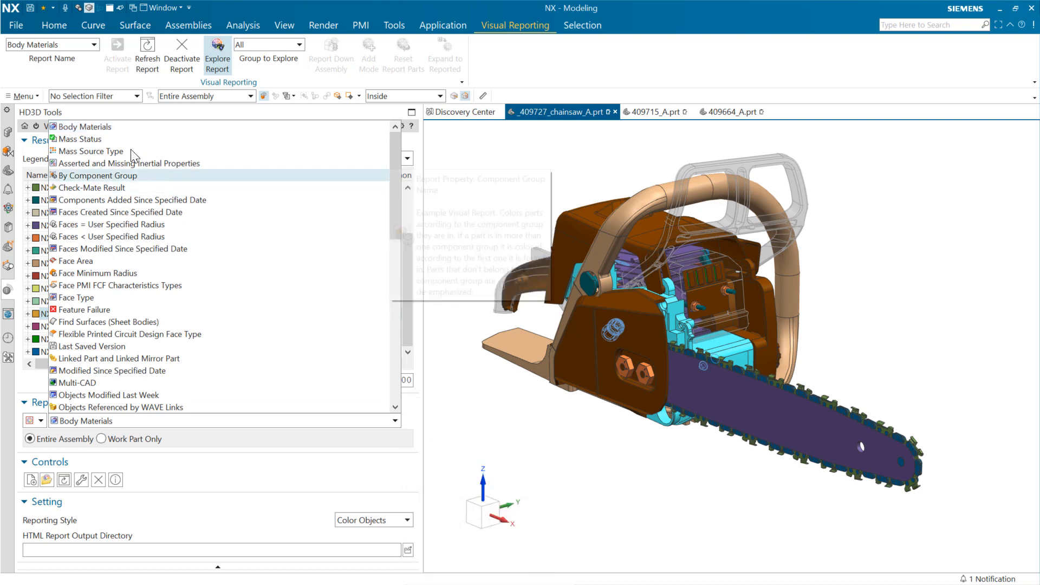
{"action": "left_click", "coordinate": [102, 151]}
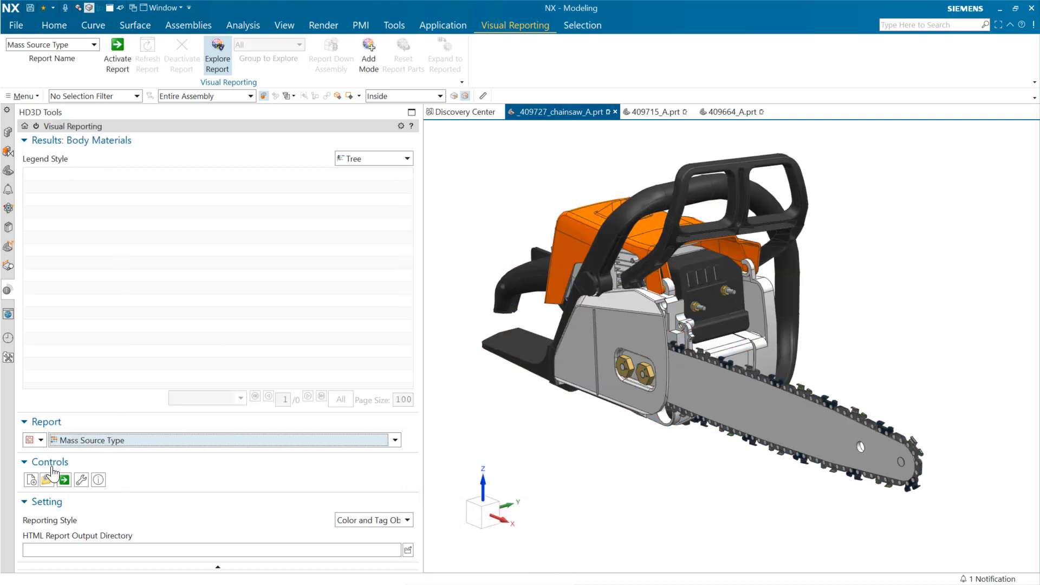
{"action": "left_click", "coordinate": [64, 479]}
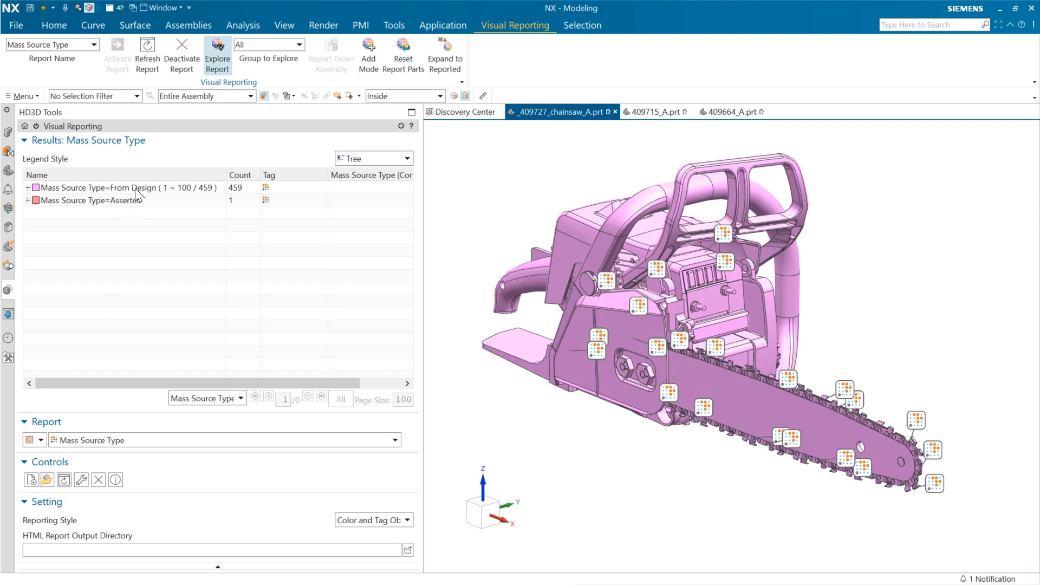
{"action": "mouse_move", "coordinate": [136, 190]}
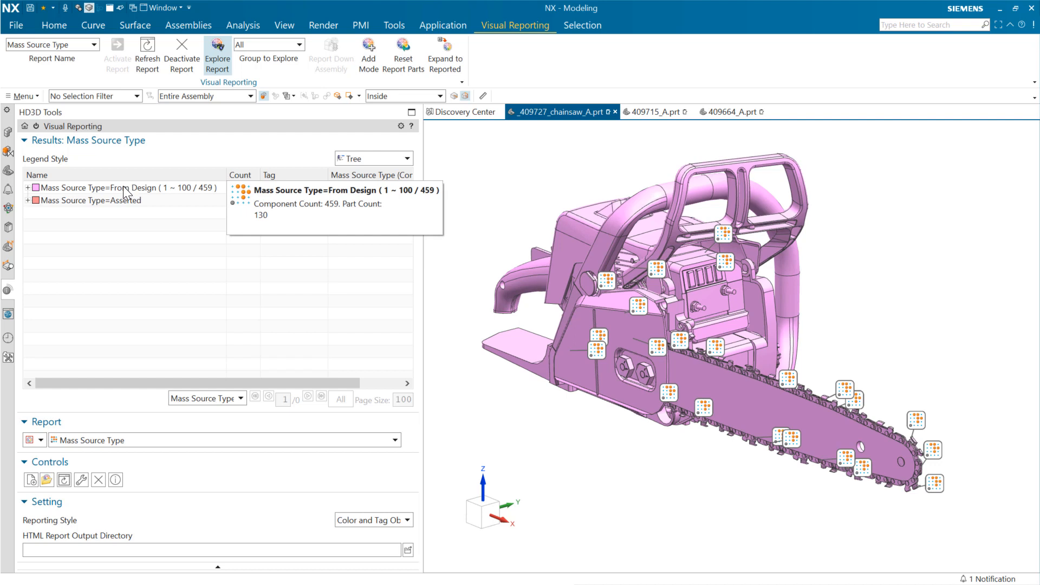
- Set the visual report's reporting style to Color Objects and inspect the component in the Asserted mass source group
{"action": "left_click", "coordinate": [114, 197]}
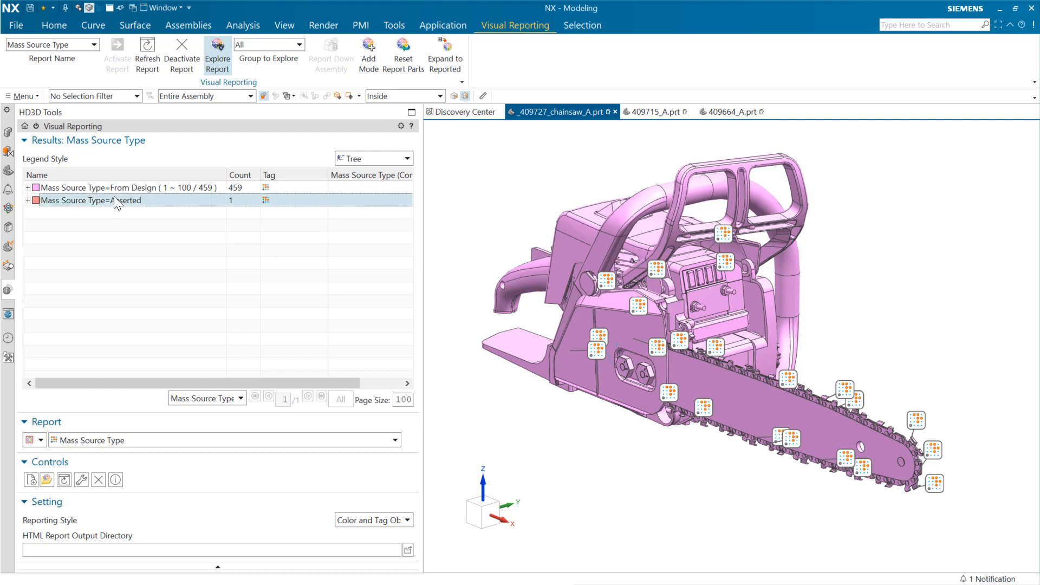
{"action": "left_click", "coordinate": [363, 520]}
{"action": "left_click", "coordinate": [370, 536]}
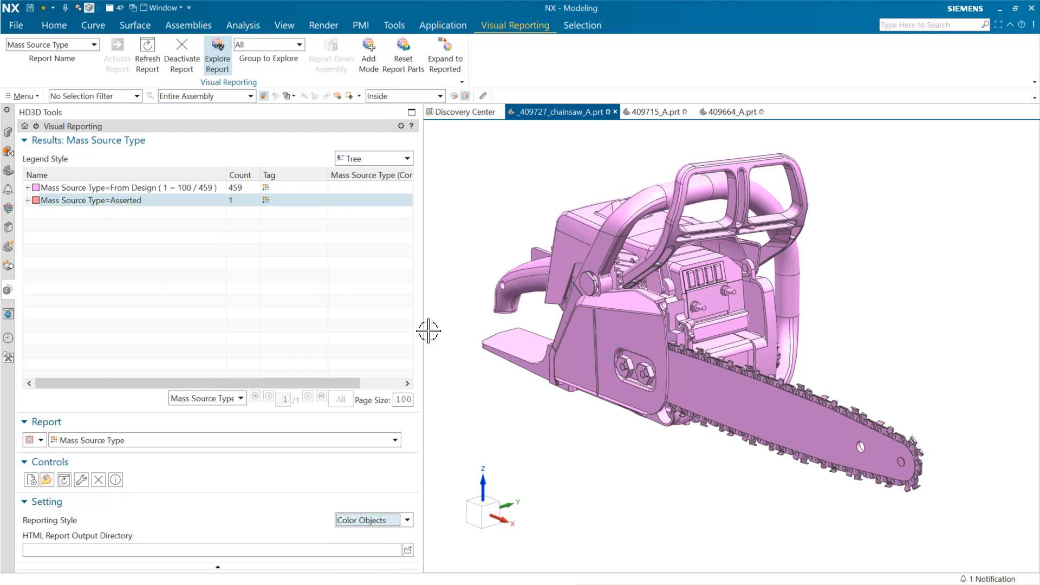
{"action": "left_click", "coordinate": [28, 201]}
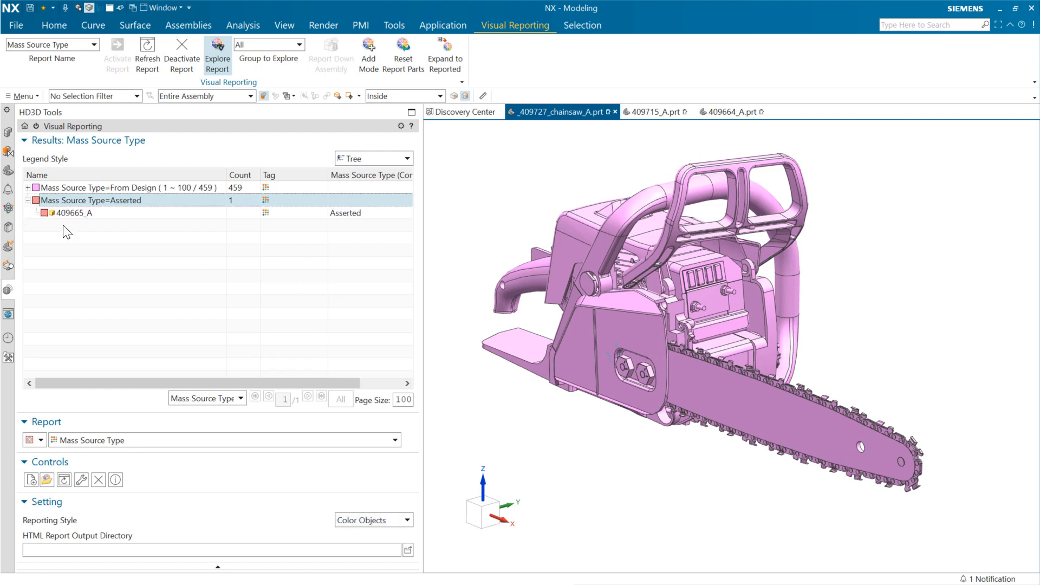
{"action": "left_click", "coordinate": [76, 216]}
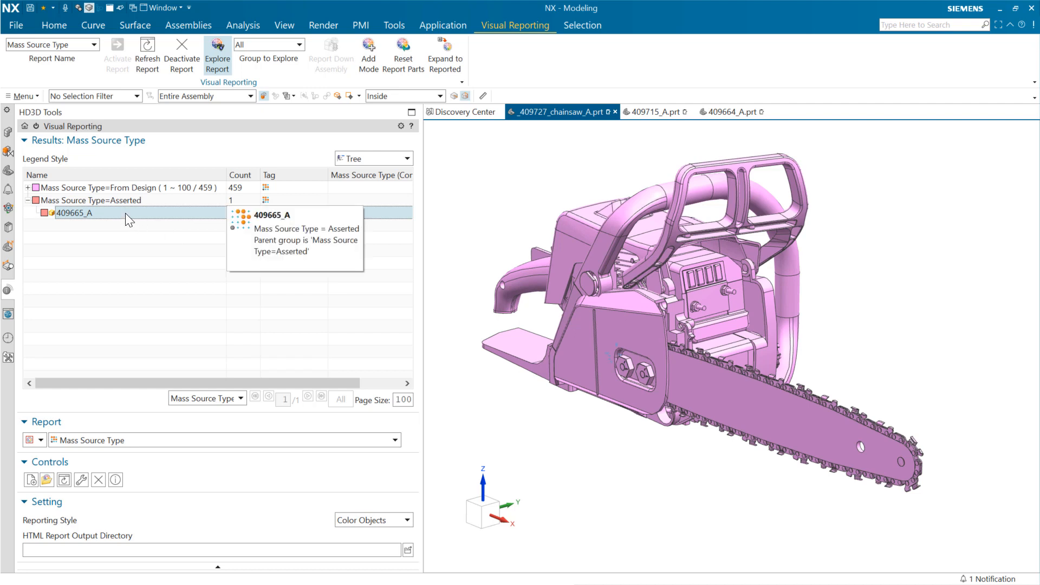
- Switch the visual report to Mass Status, activate it, and examine its Asserted property group
{"action": "left_click", "coordinate": [120, 440]}
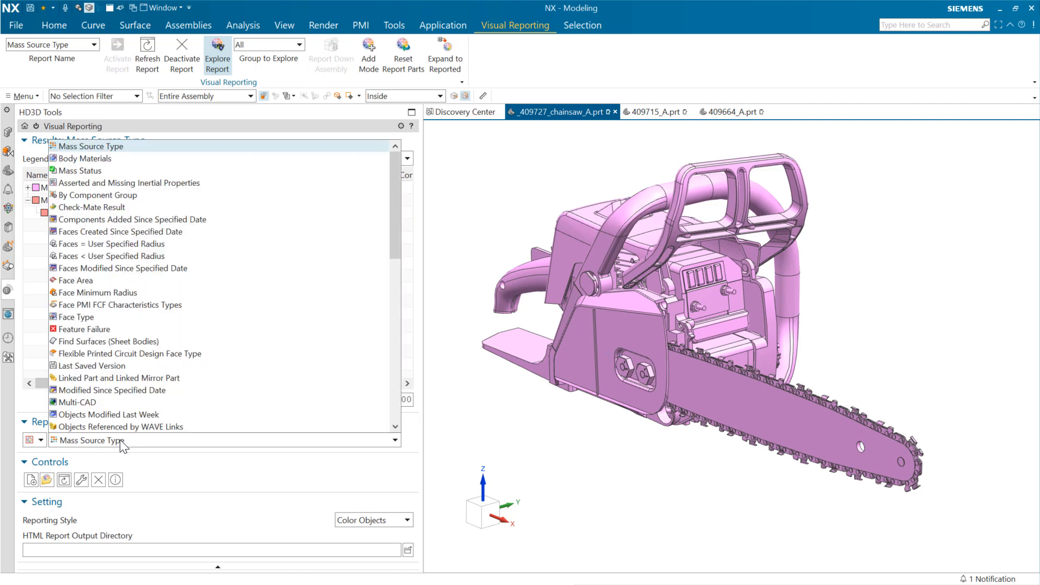
{"action": "left_click", "coordinate": [105, 170]}
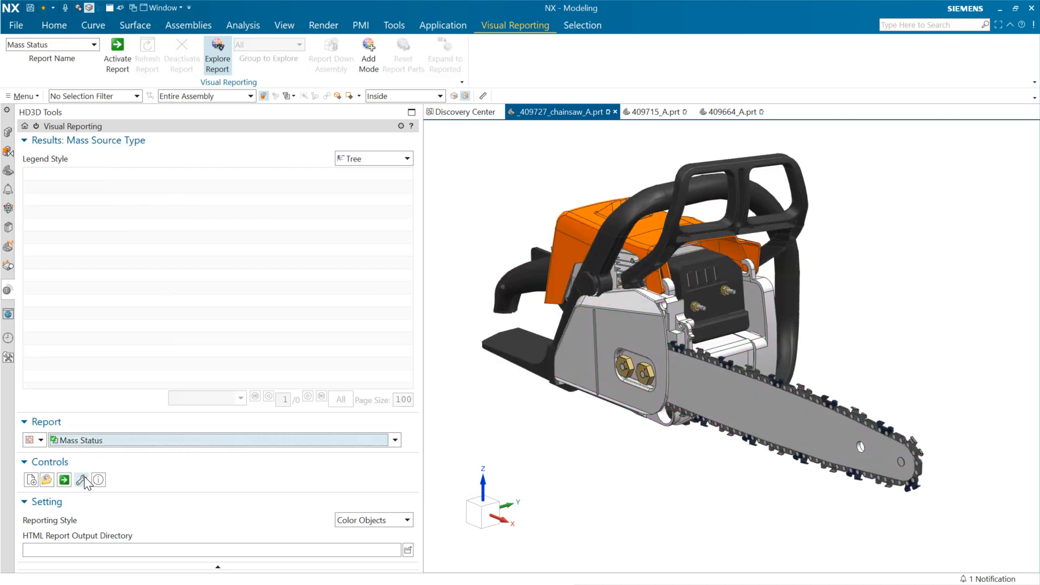
{"action": "left_click", "coordinate": [64, 479]}
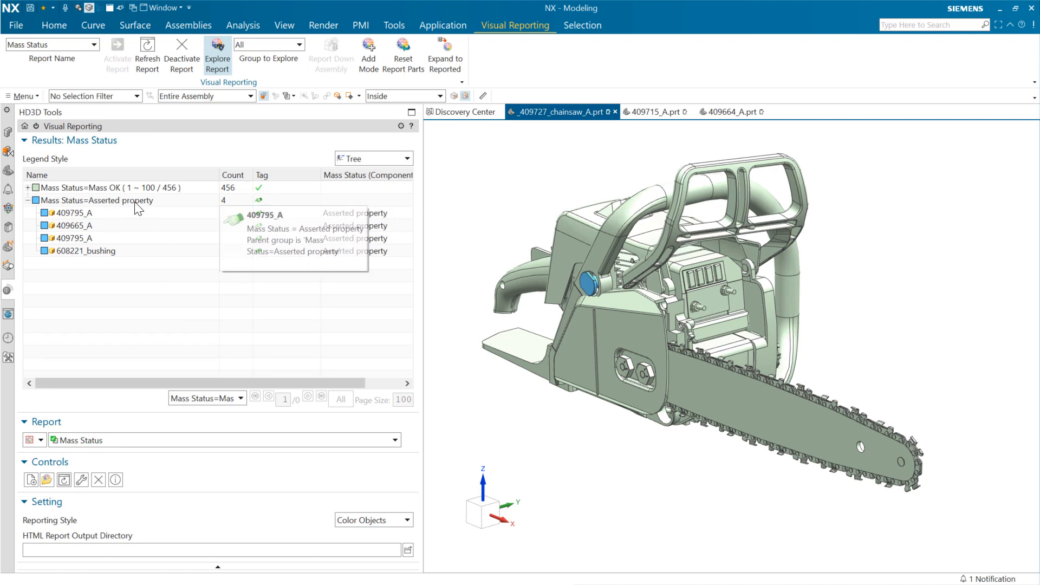
{"action": "left_click", "coordinate": [120, 312]}
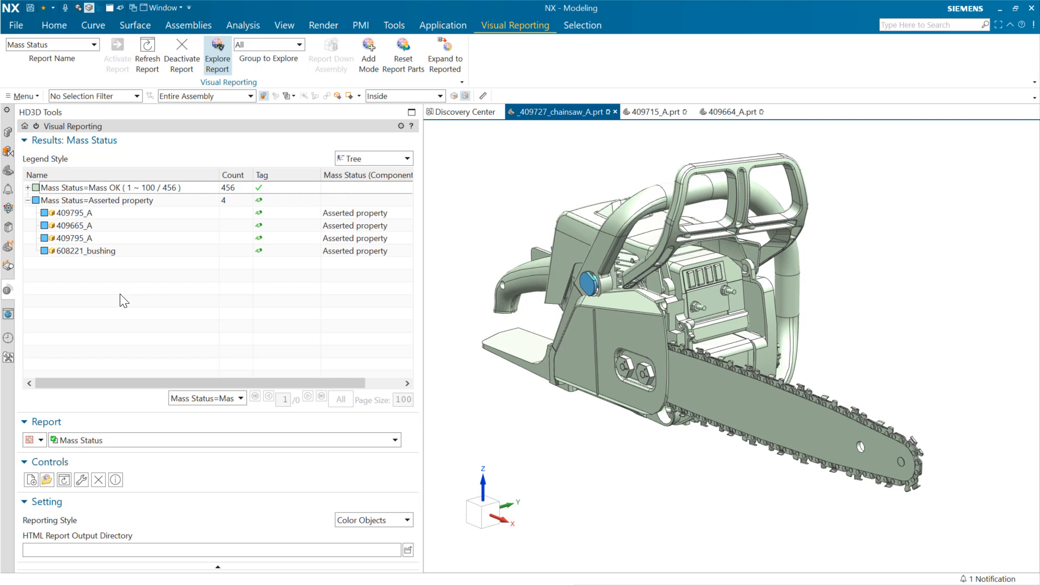
- Close all open parts without saving their changes
{"action": "left_click", "coordinate": [22, 25]}
{"action": "mouse_move", "coordinate": [44, 72]}
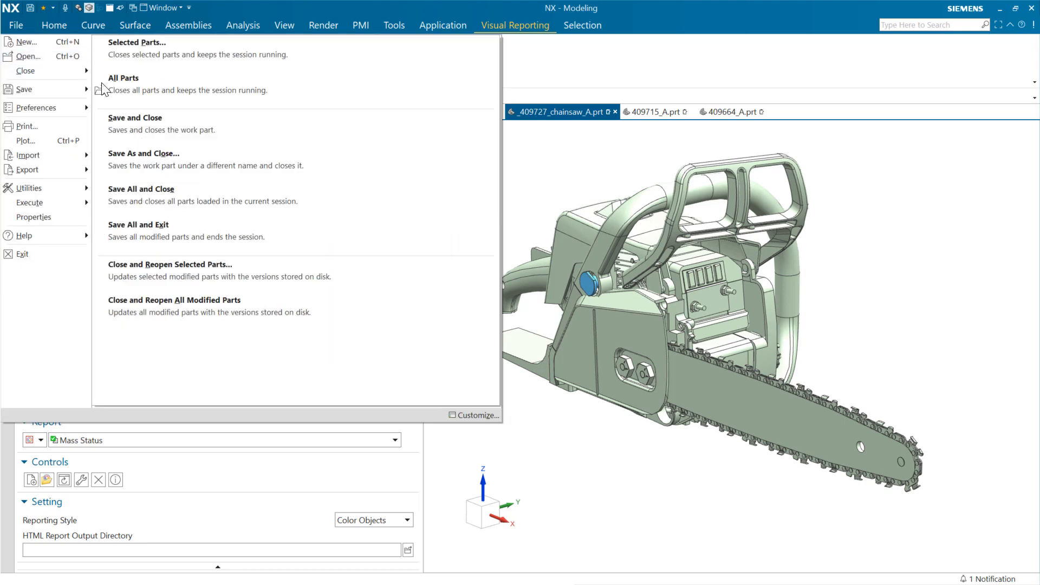
{"action": "left_click", "coordinate": [129, 85]}
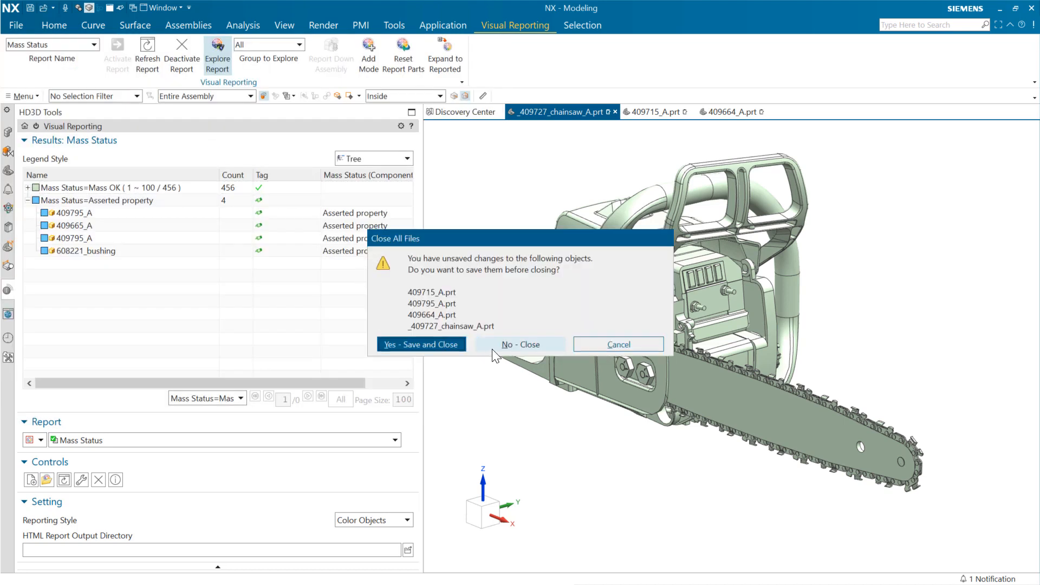
{"action": "left_click", "coordinate": [492, 349]}
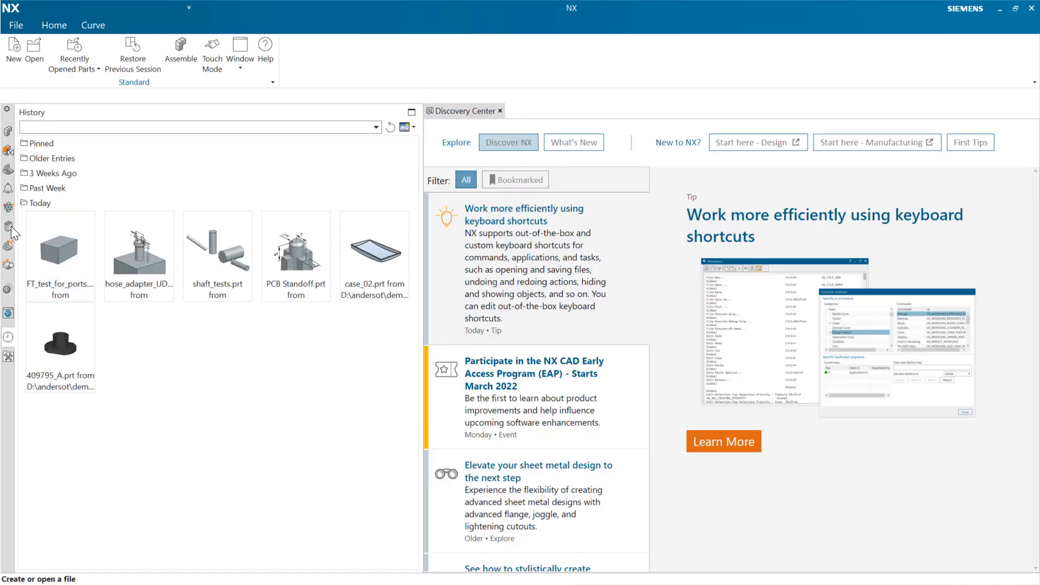
- Reopen the _409727_chainsaw_A assembly from the pinned parts in the history
{"action": "left_click", "coordinate": [8, 199]}
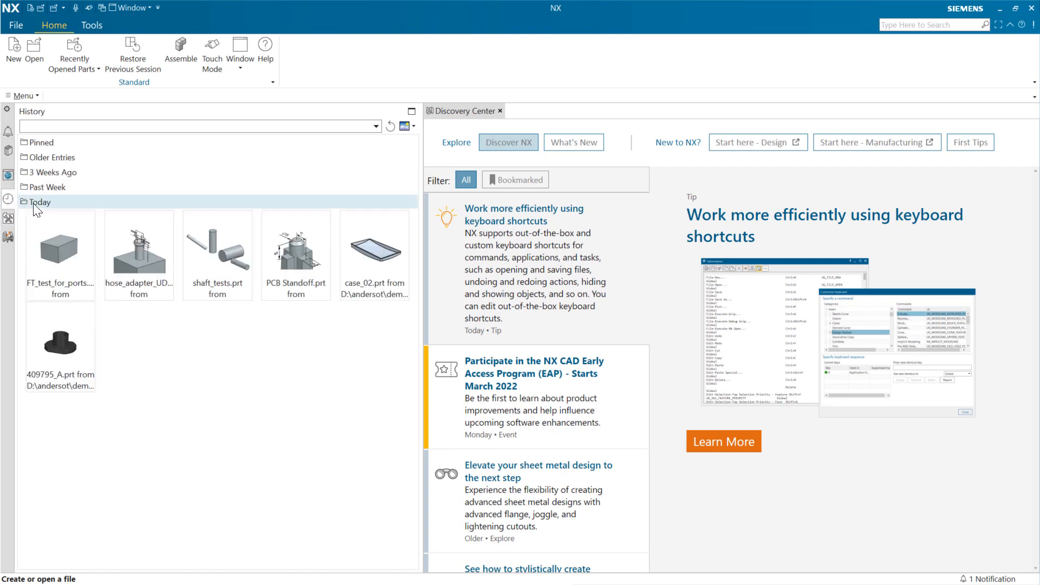
{"action": "left_click", "coordinate": [56, 142]}
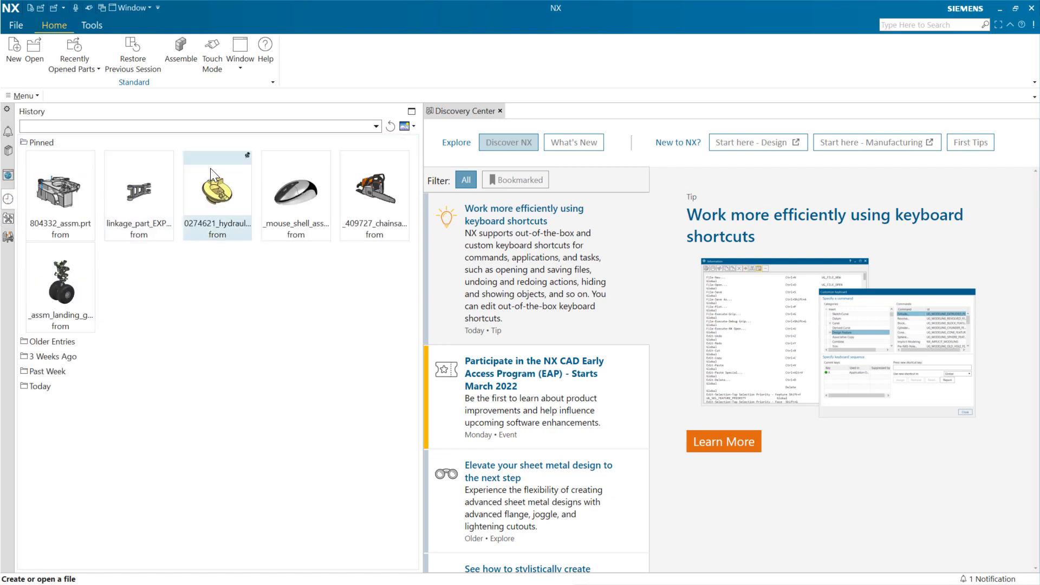
{"action": "left_click", "coordinate": [348, 190]}
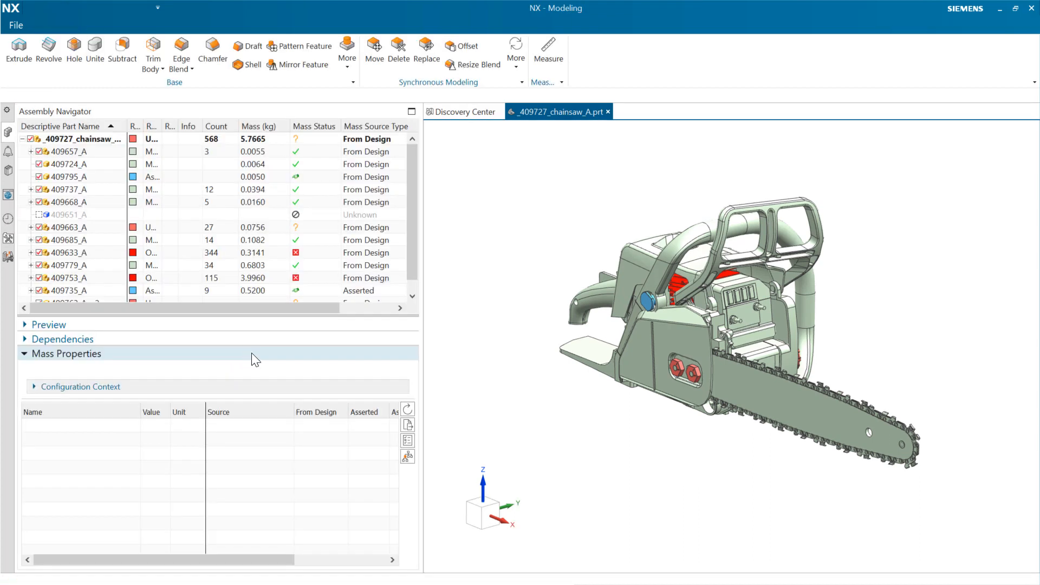
- Review the Mass OK and Asserted property groups in the Mass Status report, and list the components outside mass limits
{"action": "left_click", "coordinate": [8, 288]}
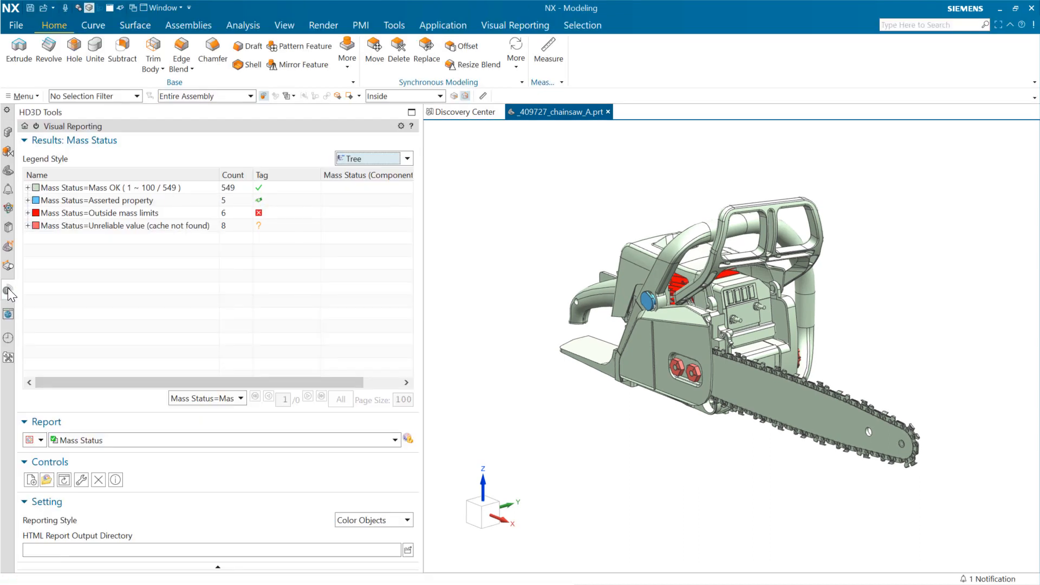
{"action": "left_click", "coordinate": [120, 189]}
{"action": "left_click", "coordinate": [152, 201]}
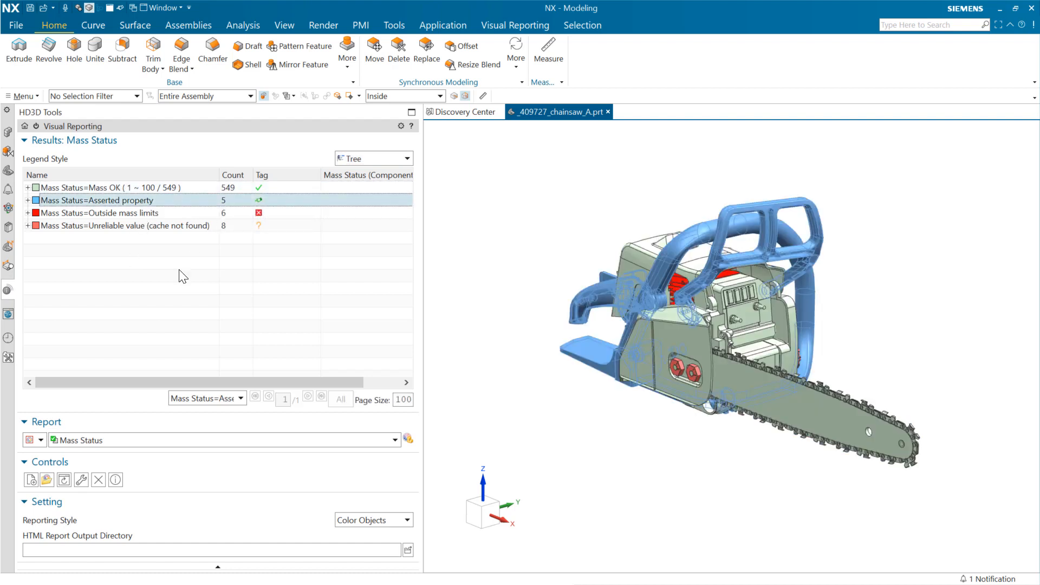
{"action": "left_click", "coordinate": [163, 213]}
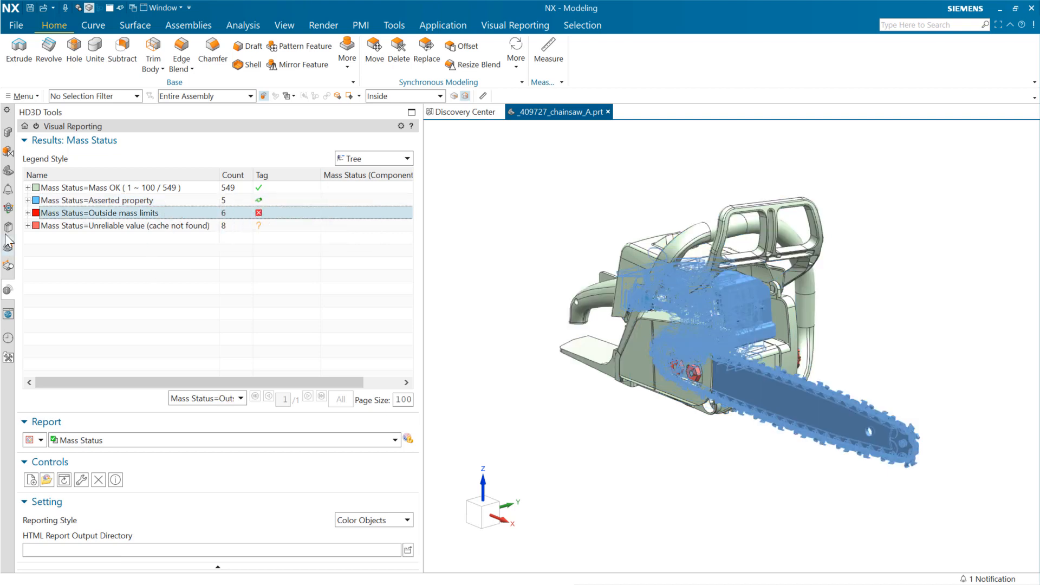
{"action": "left_click", "coordinate": [28, 213]}
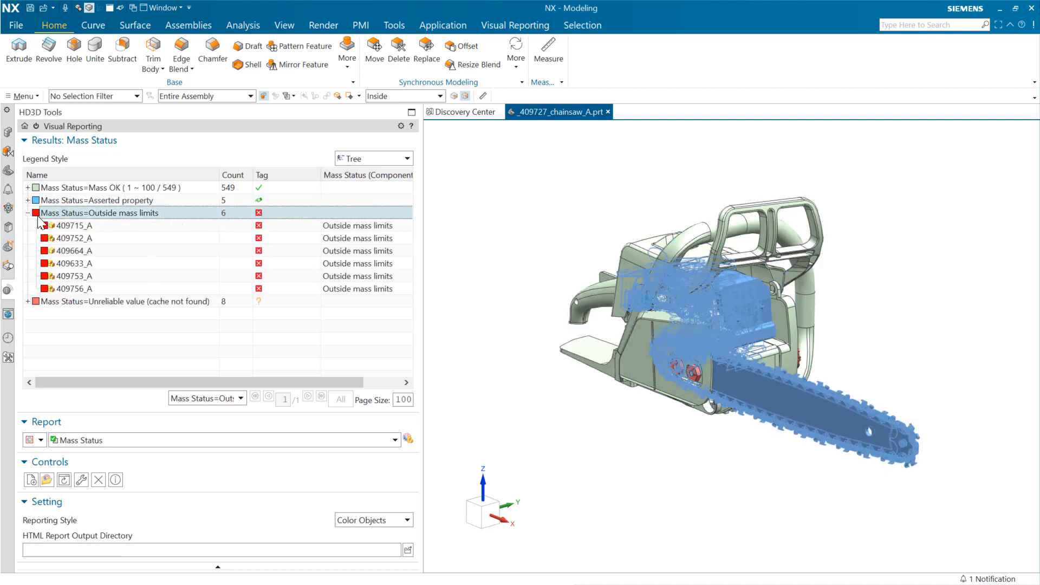
- Inspect the components in the Mass Status report's group of unreliable values with no cache found
{"action": "left_click", "coordinate": [144, 303]}
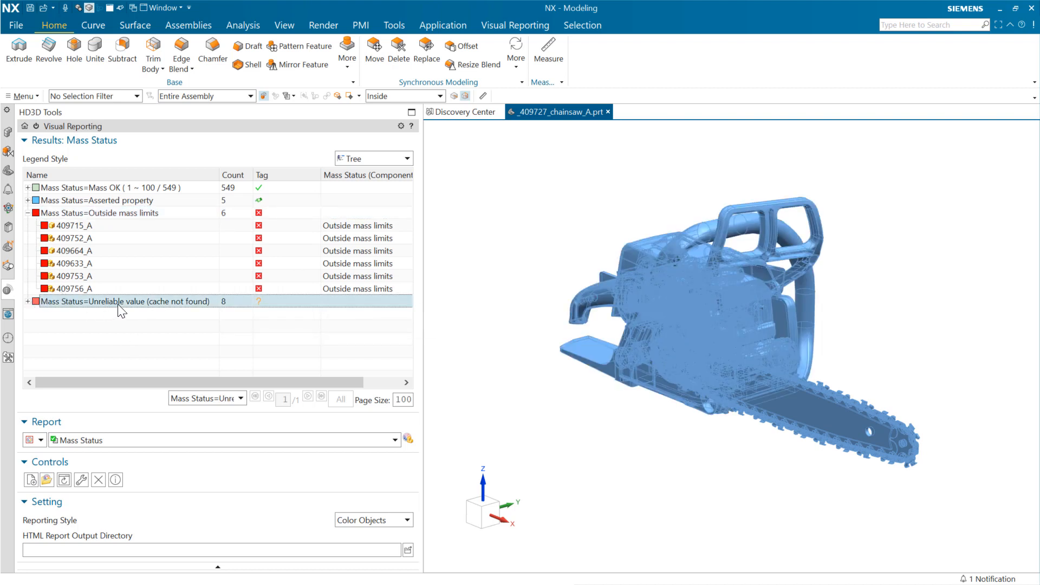
{"action": "left_click", "coordinate": [28, 301]}
{"action": "scroll", "coordinate": [89, 294], "scroll_direction": "down", "scroll_amount": 1}
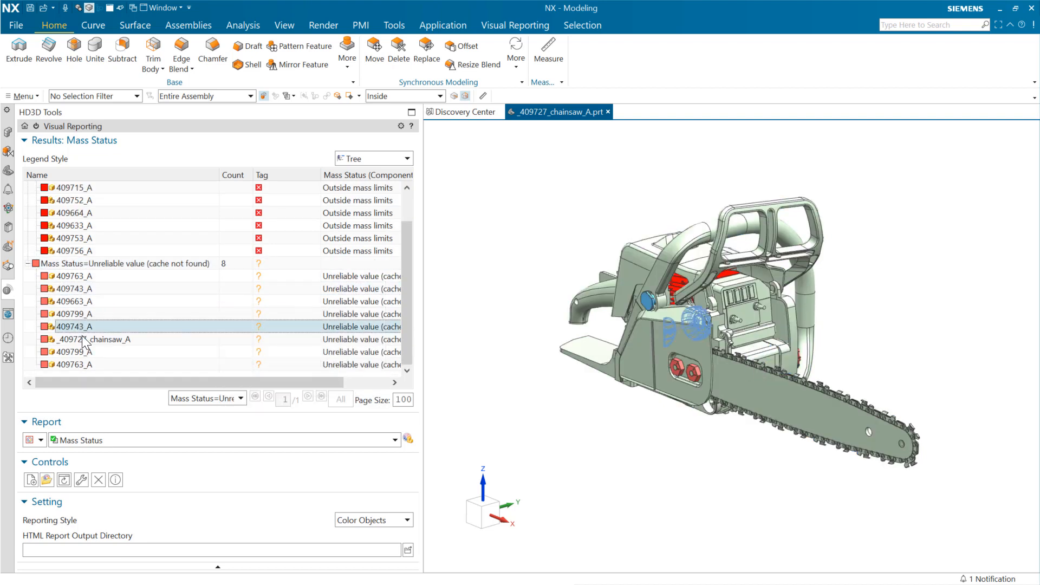
{"action": "mouse_move", "coordinate": [100, 317]}
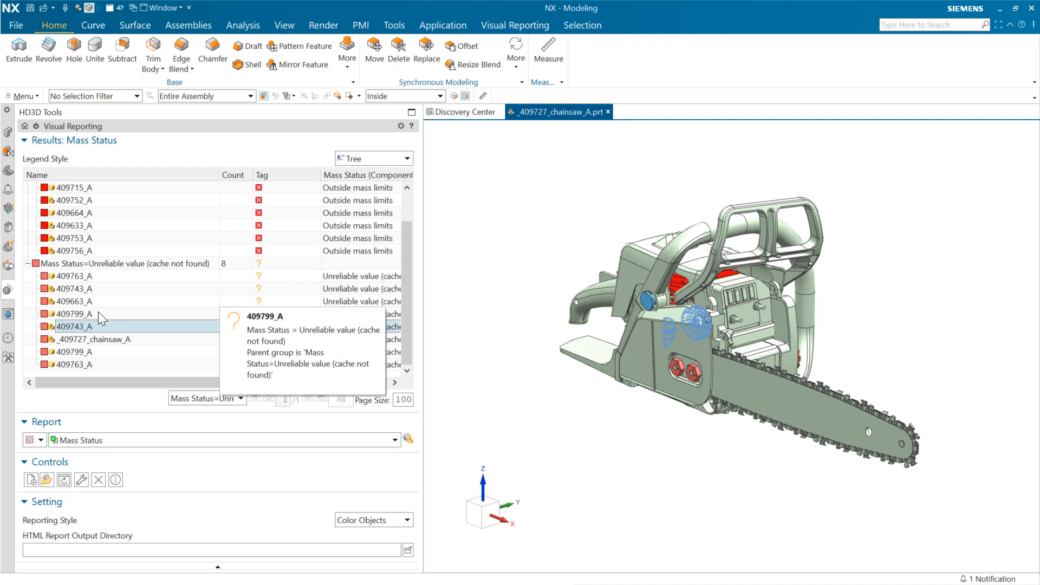
{"action": "left_click", "coordinate": [477, 403]}
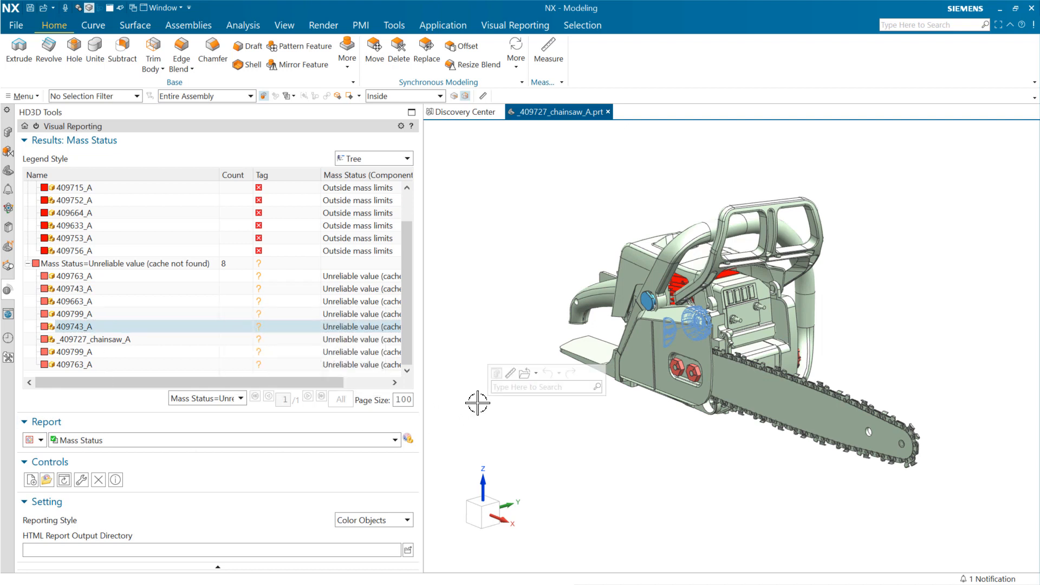